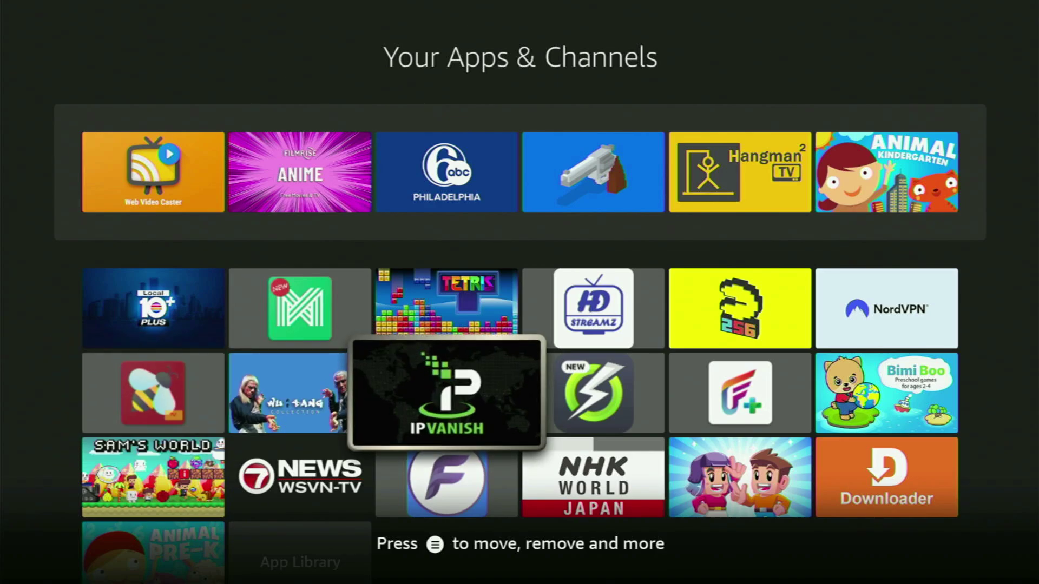
# Browse the installed apps grid to Downloader, then return to the Home screen.
pyautogui.press('Down')
pyautogui.press('Right')
pyautogui.press('Right')
pyautogui.press('Right')
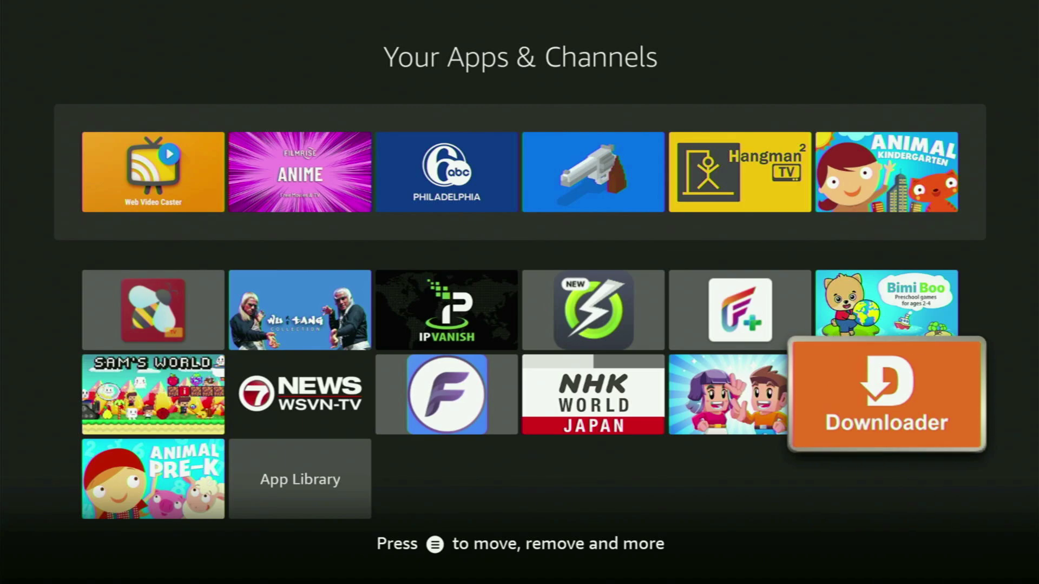
pyautogui.press('Home')
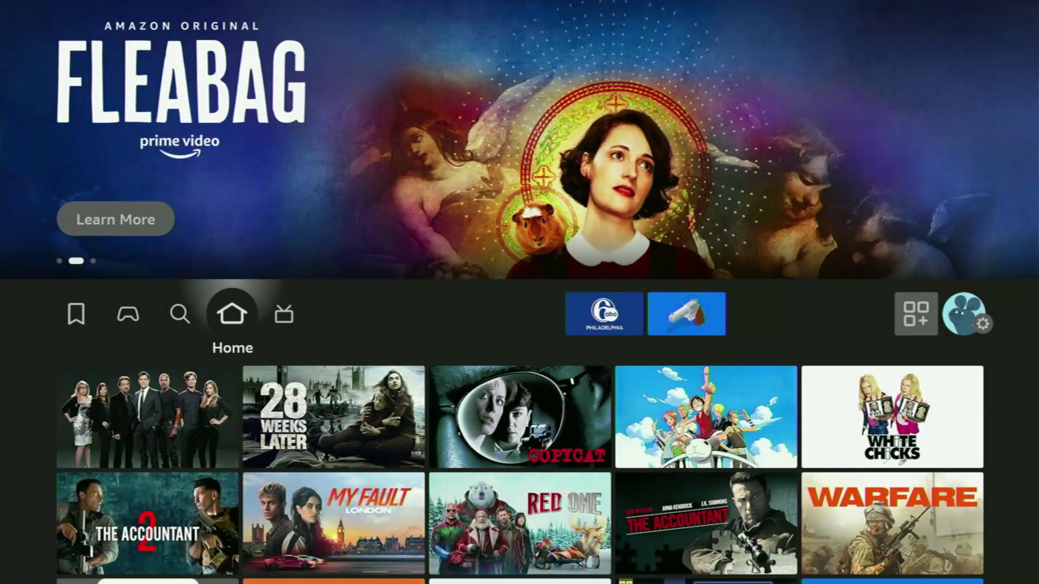
pyautogui.press('Left')
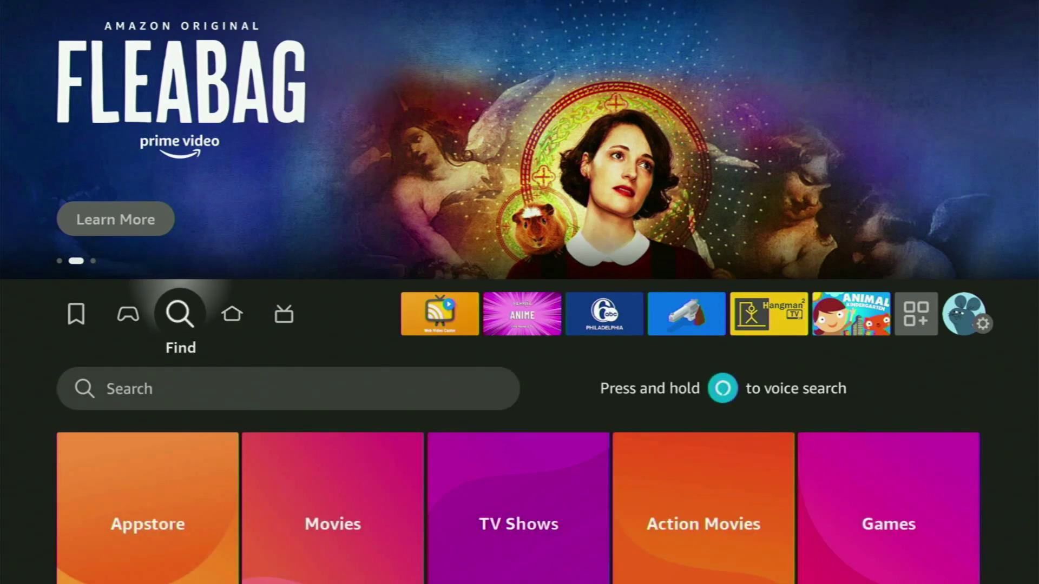
pyautogui.press('Down')
pyautogui.press('Return')
pyautogui.press('Right')
pyautogui.press('Right')
pyautogui.press('Right')
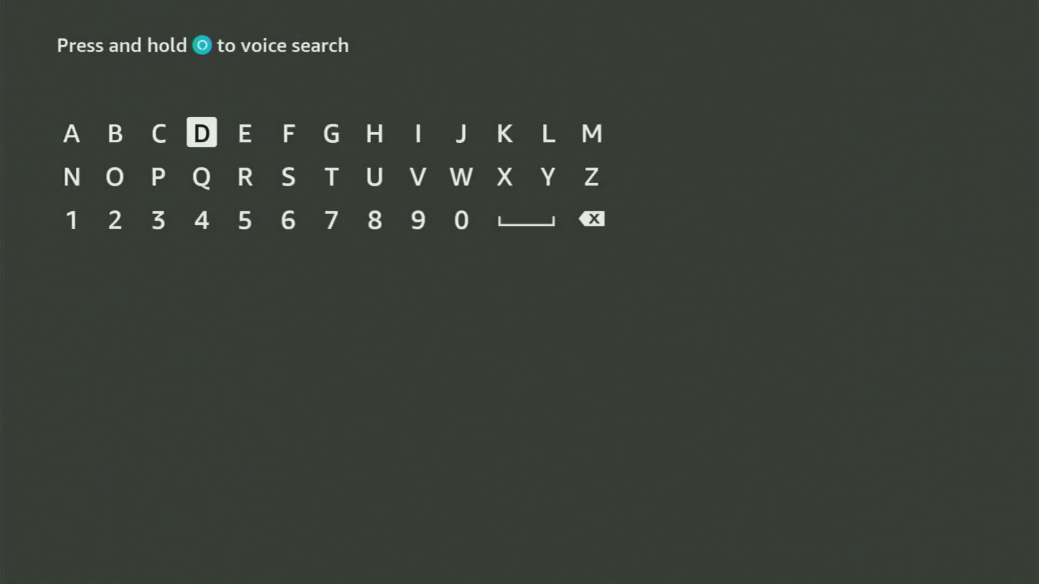
pyautogui.press('Return')
pyautogui.press('Down')
pyautogui.press('Left')
pyautogui.press('Left')
pyautogui.press('Return')
pyautogui.press('Right')
pyautogui.press('Right')
pyautogui.press('Right')
pyautogui.press('Right')
pyautogui.press('Right')
pyautogui.press('Right')
pyautogui.press('Right')
pyautogui.press('Right')
pyautogui.press('Return')
pyautogui.press('Left')
pyautogui.press('Left')
pyautogui.press('Left')
pyautogui.press('Left')
pyautogui.press('Left')
pyautogui.press('Left')
pyautogui.press('Left')
pyautogui.press('Left')
pyautogui.press('Left')
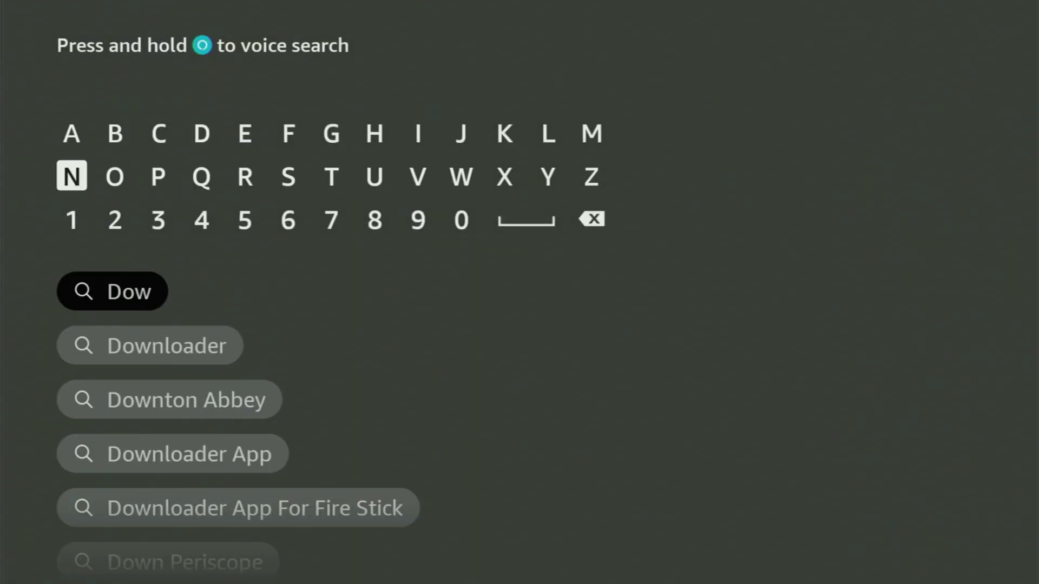
pyautogui.press('Return')
pyautogui.press('Right')
pyautogui.press('Right')
pyautogui.press('Right')
pyautogui.press('Right')
pyautogui.press('Right')
pyautogui.press('Right')
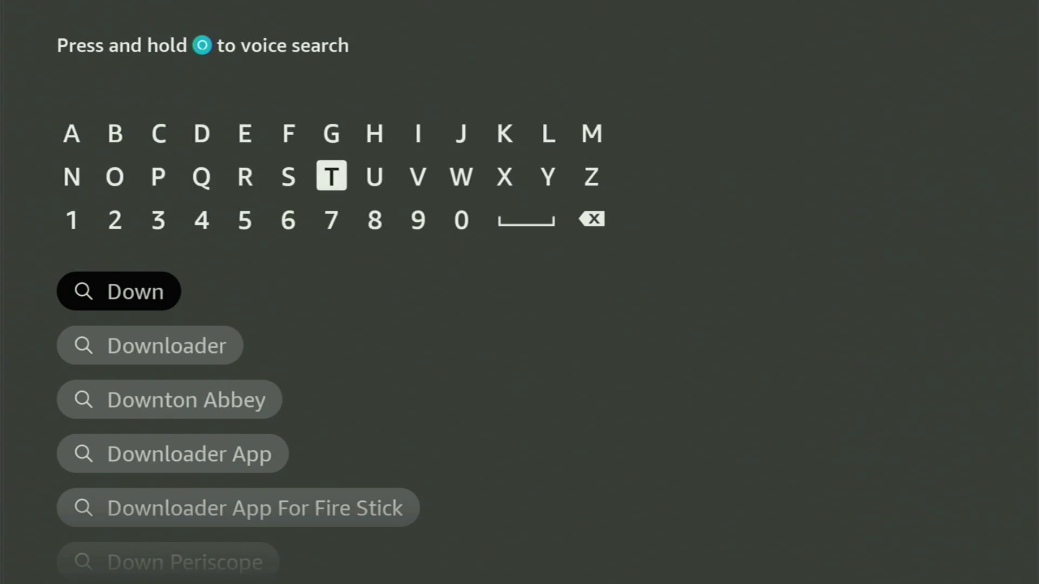
pyautogui.press('Down')
pyautogui.press('Down')
pyautogui.press('Down')
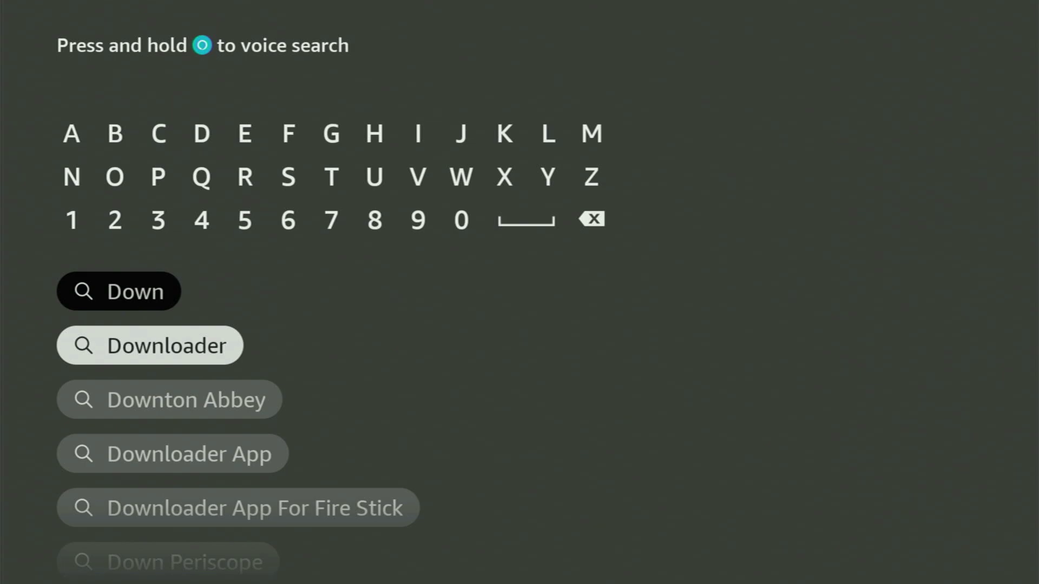
pyautogui.press('Return')
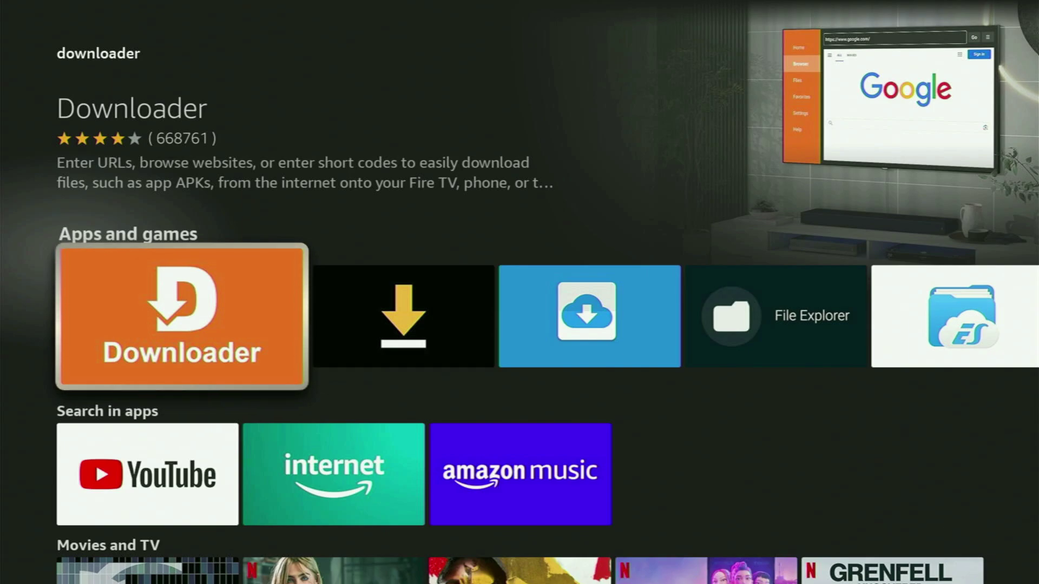
pyautogui.press('Right')
pyautogui.press('Right')
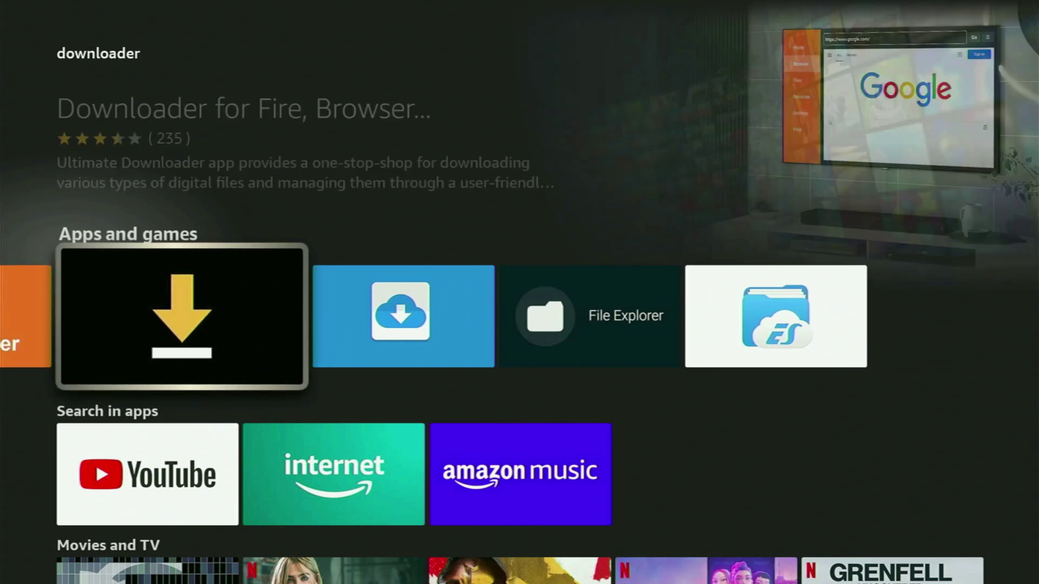
pyautogui.press('Right')
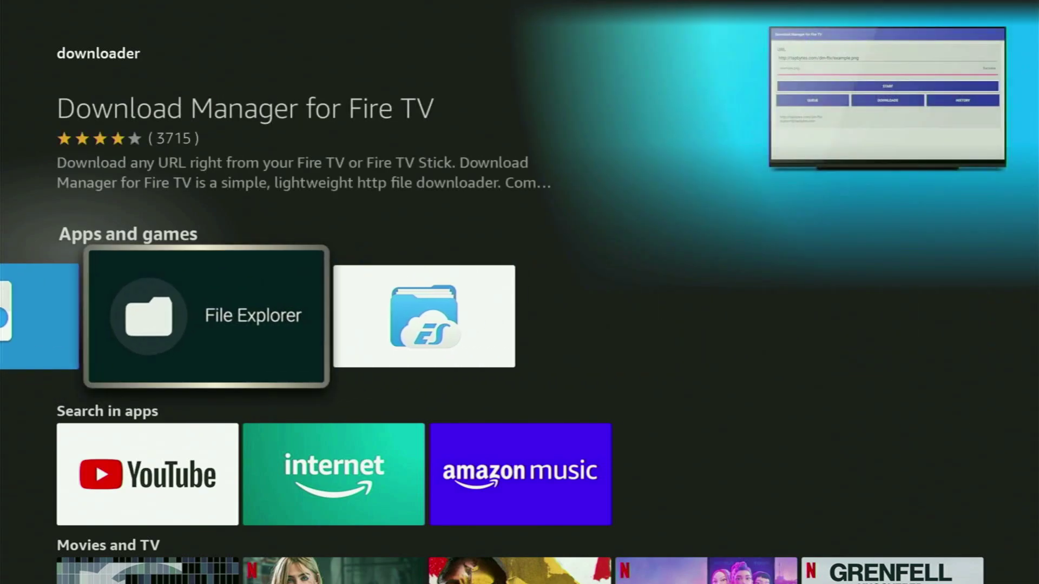
pyautogui.press('Right')
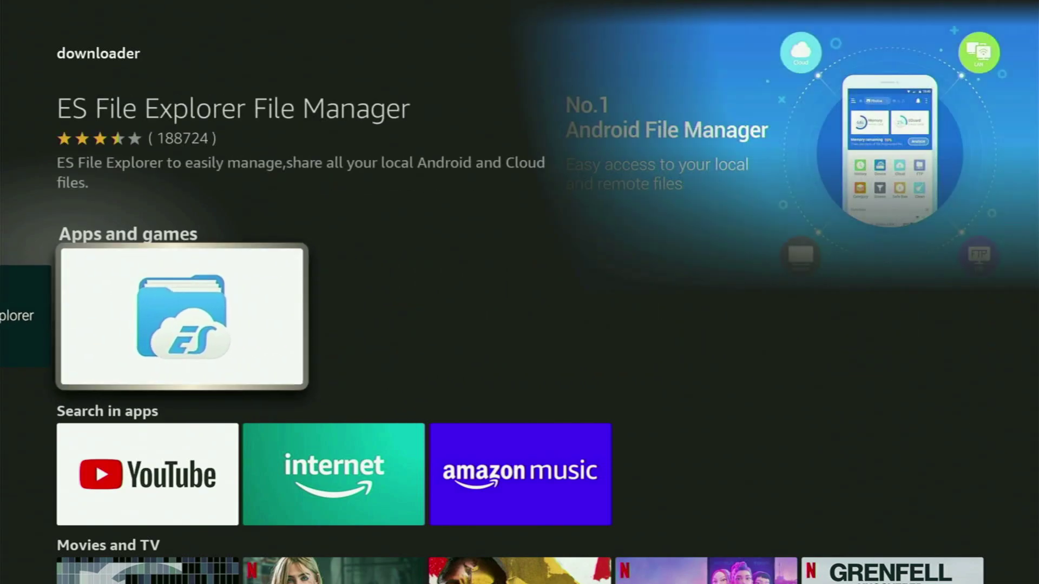
pyautogui.press('Down')
pyautogui.press('Down')
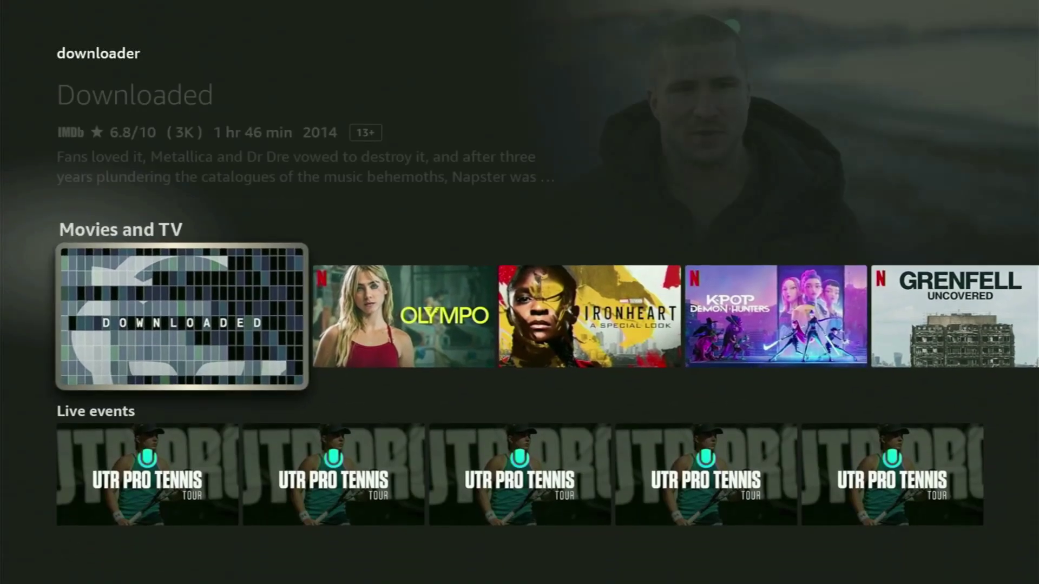
pyautogui.press('Home')
pyautogui.press('Right')
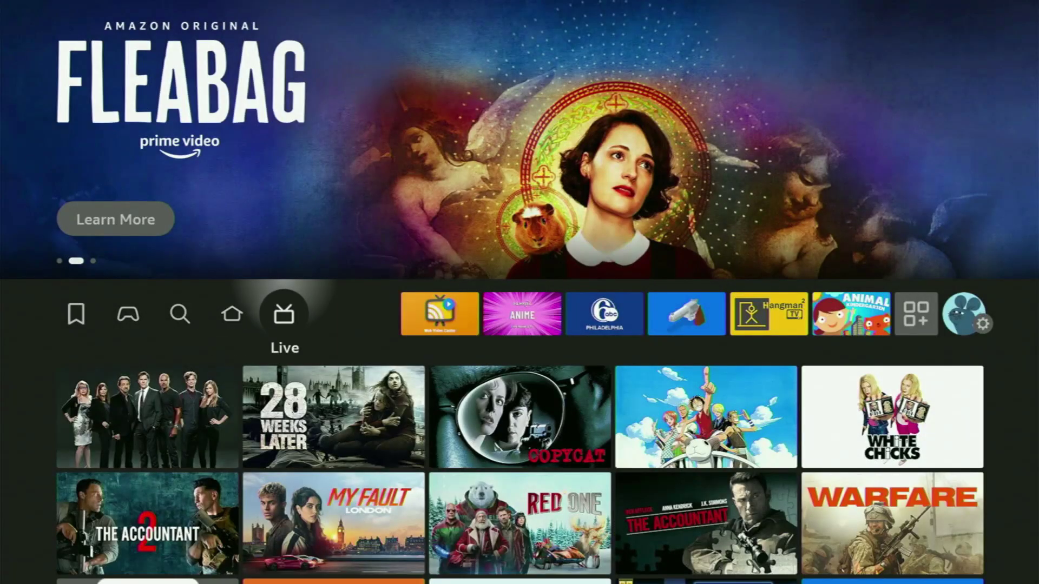
# Open My Fire TV from the Settings gear.
pyautogui.press('Right')
pyautogui.press('Right')
pyautogui.press('Right')
pyautogui.press('Right')
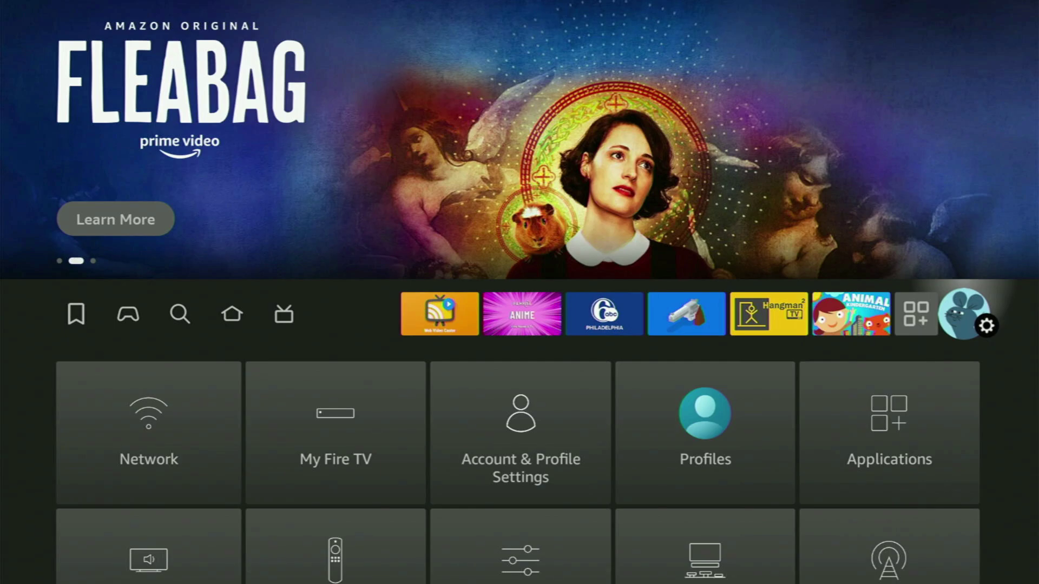
pyautogui.press('Down')
pyautogui.press('Right')
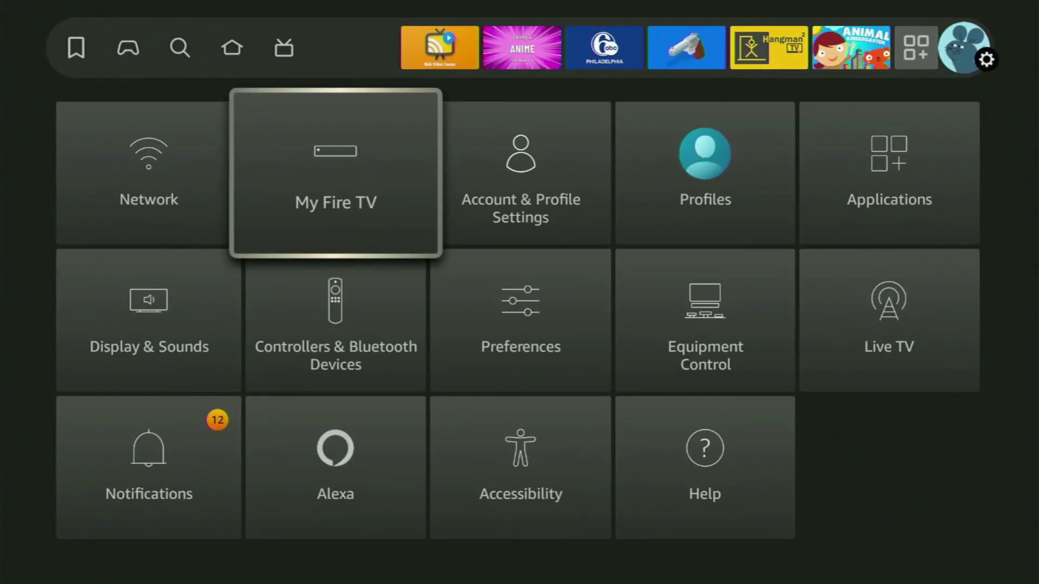
pyautogui.press('Return')
# Scroll the My Fire TV list from About down to Reset to Factory Defaults and back.
pyautogui.press('Down')
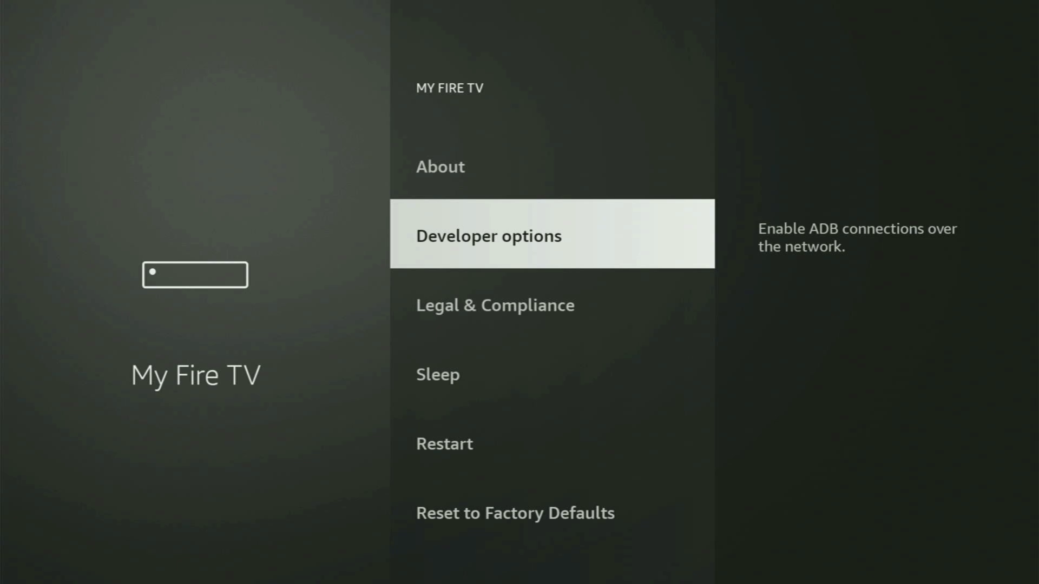
pyautogui.press('Down')
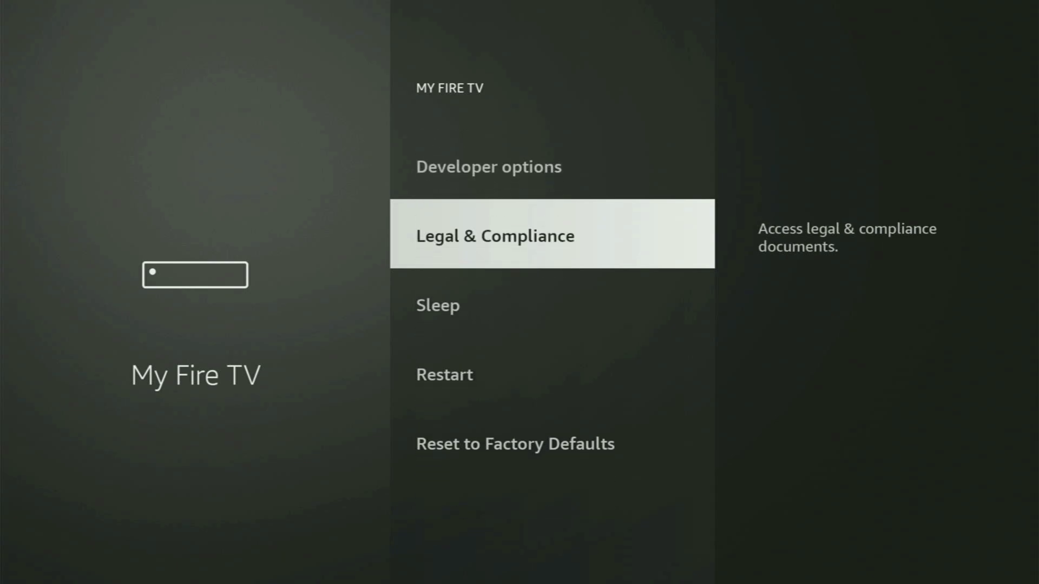
pyautogui.press('Down')
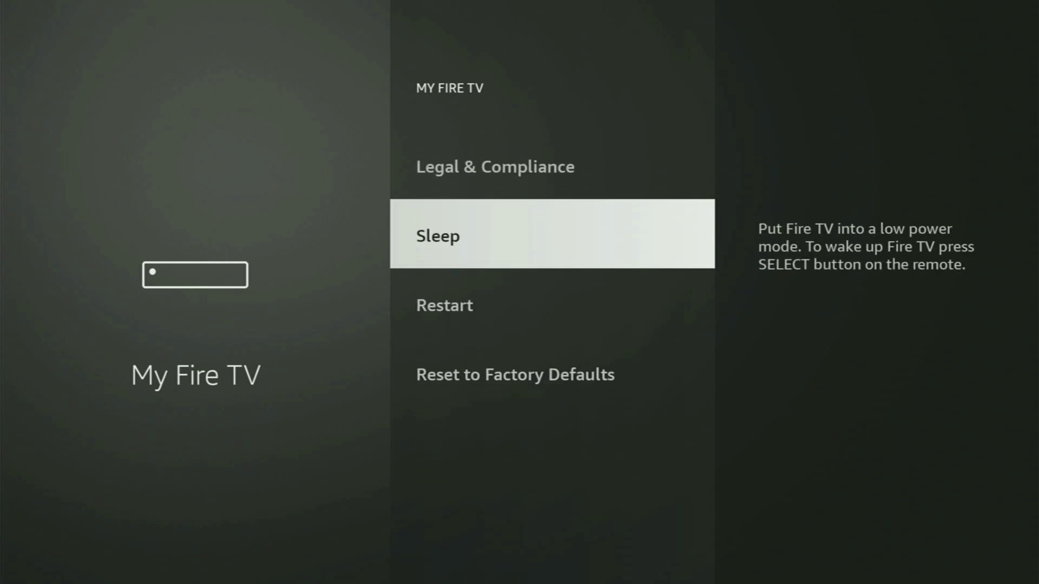
pyautogui.press('Down')
pyautogui.press('Down')
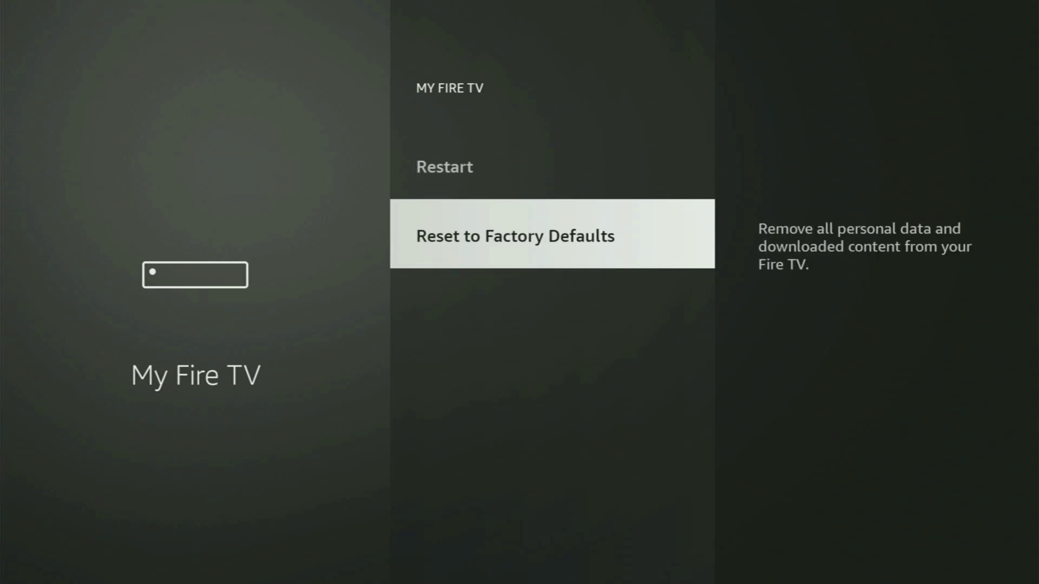
pyautogui.press('Up')
pyautogui.press('Up')
pyautogui.press('Up')
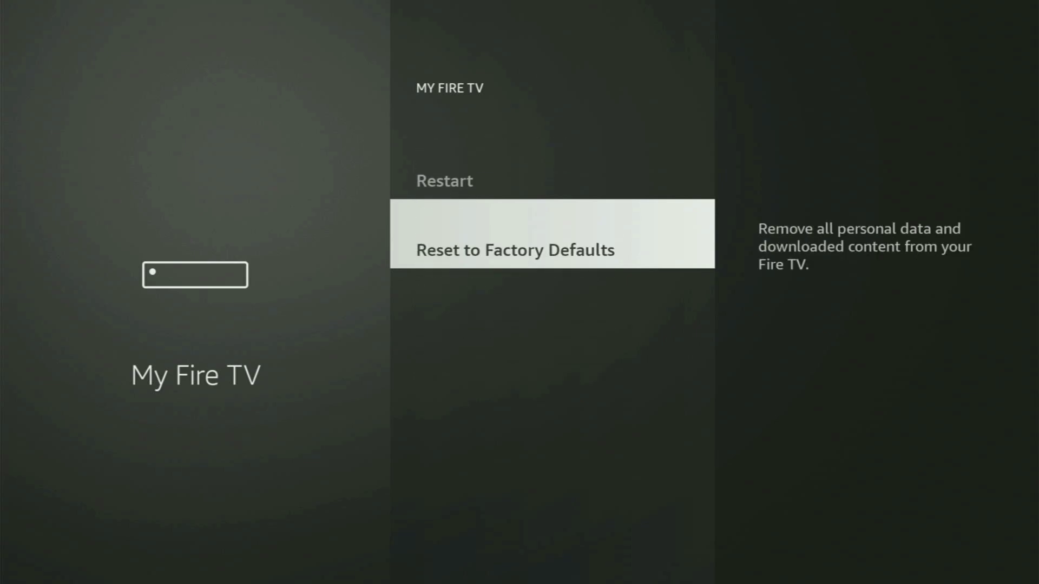
pyautogui.press('Up')
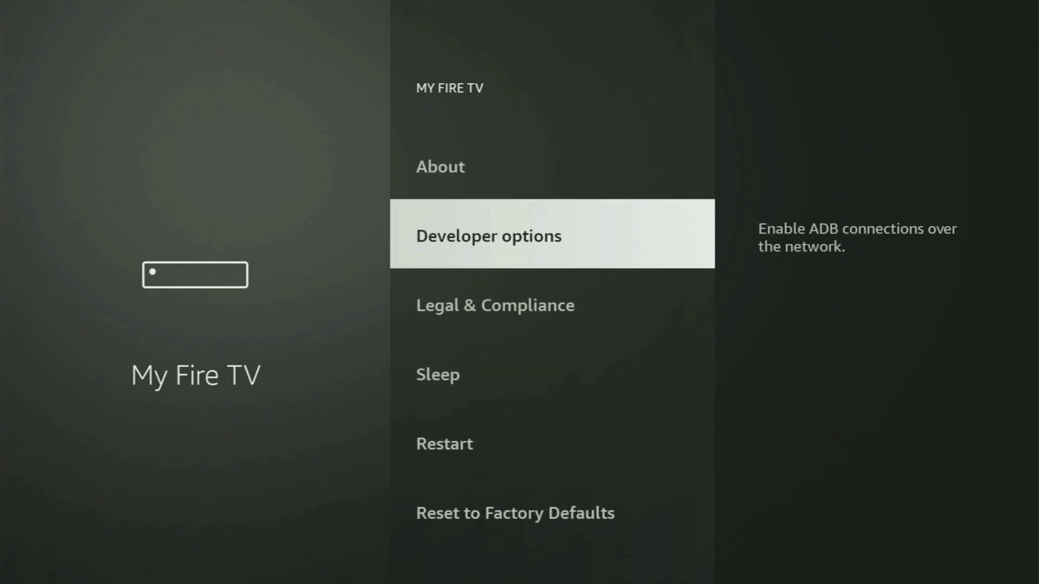
pyautogui.press('Up')
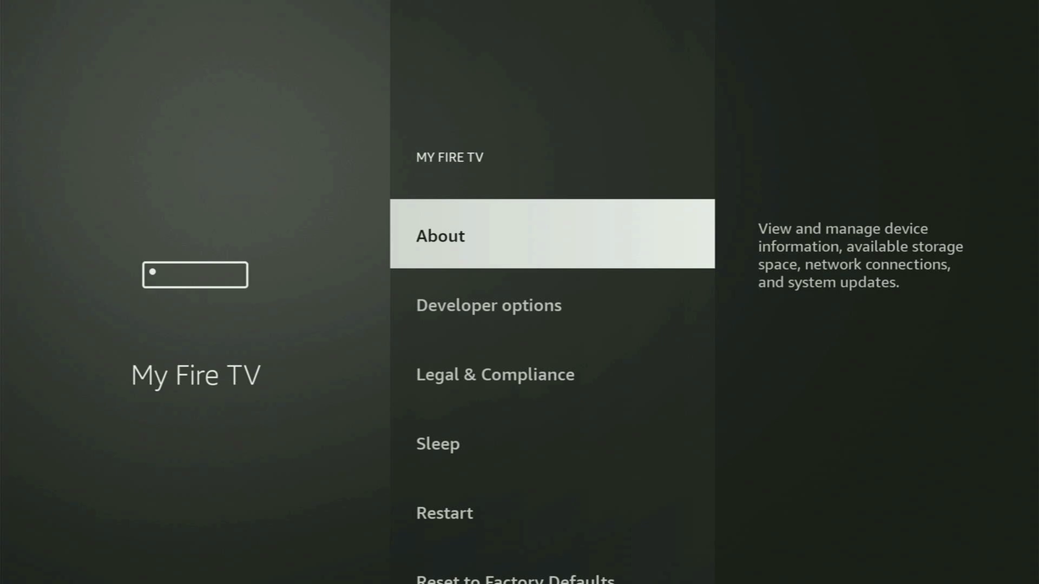
pyautogui.press('Down')
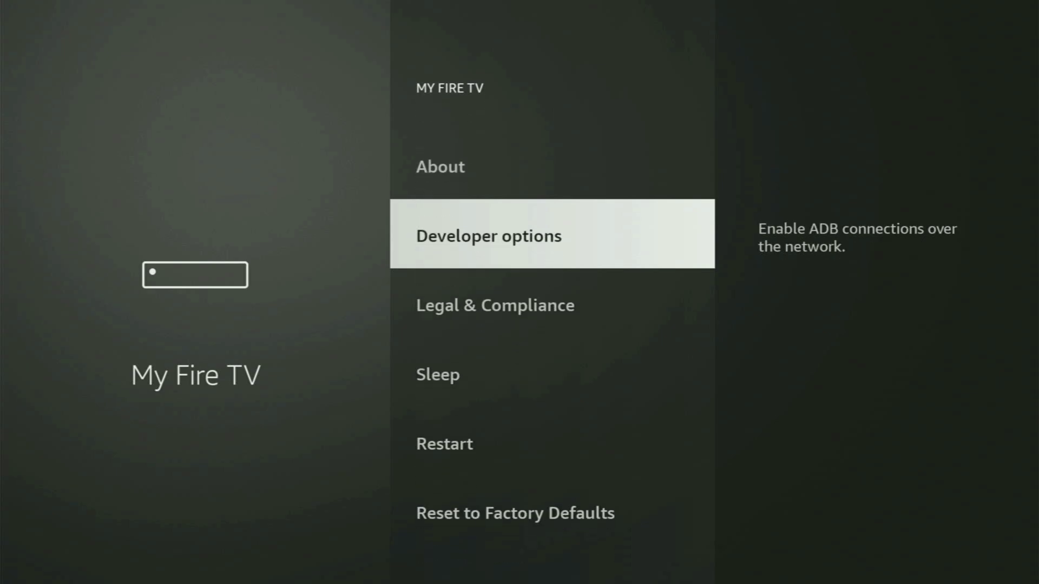
pyautogui.press('Up')
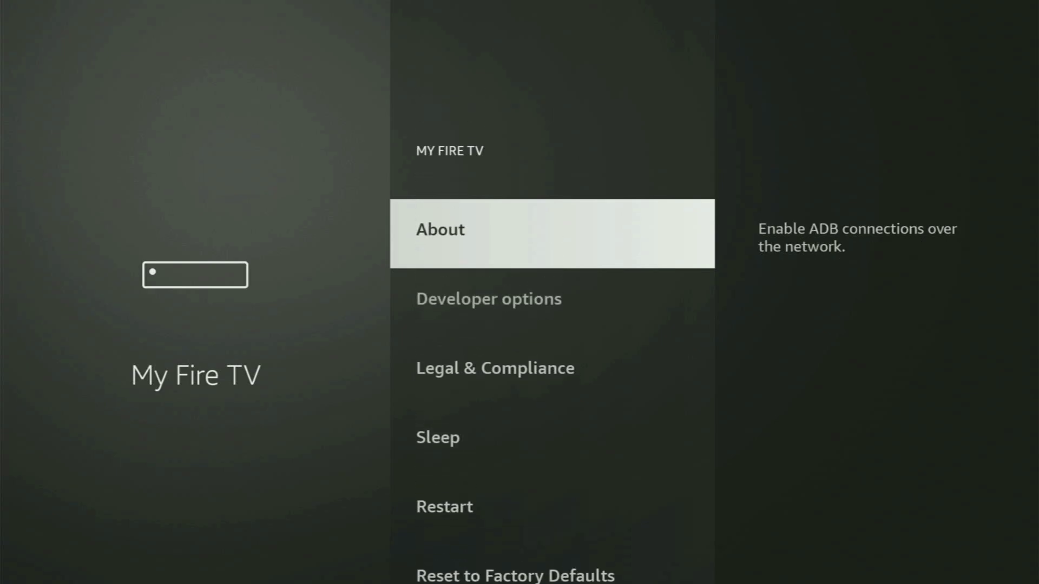
pyautogui.press('Return')
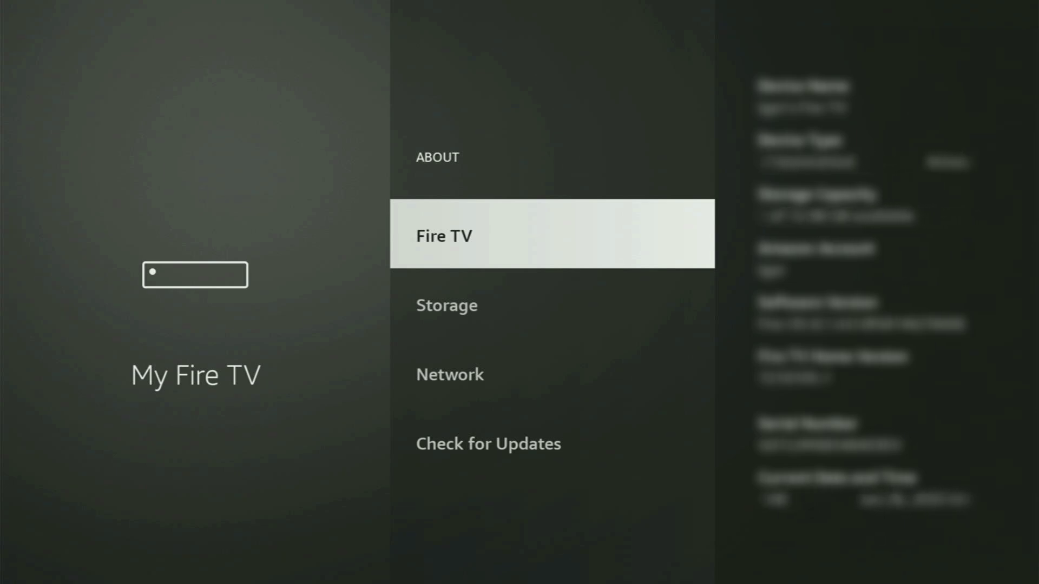
pyautogui.press('Return')
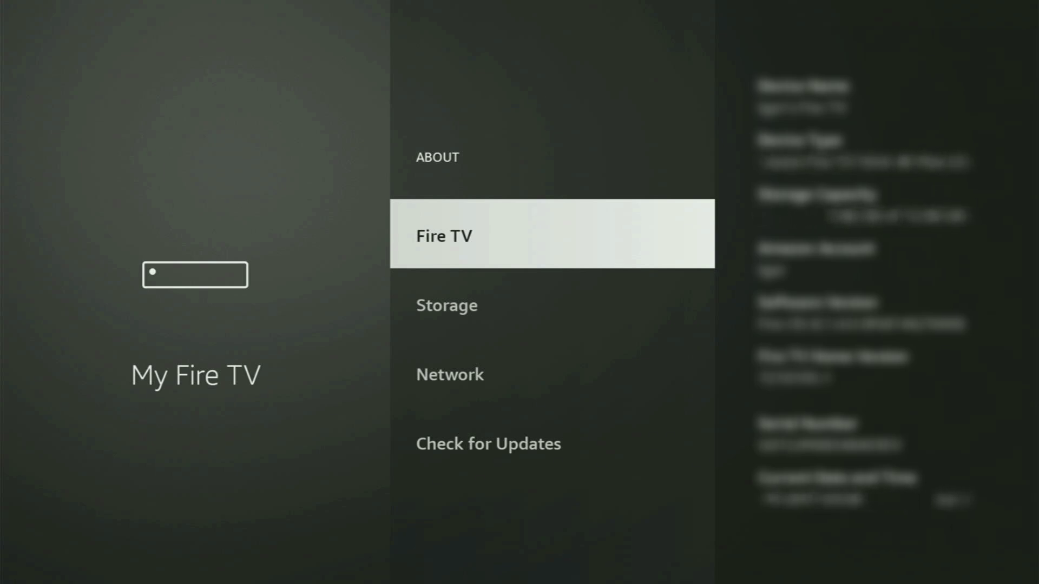
pyautogui.press('Escape')
pyautogui.press('Down')
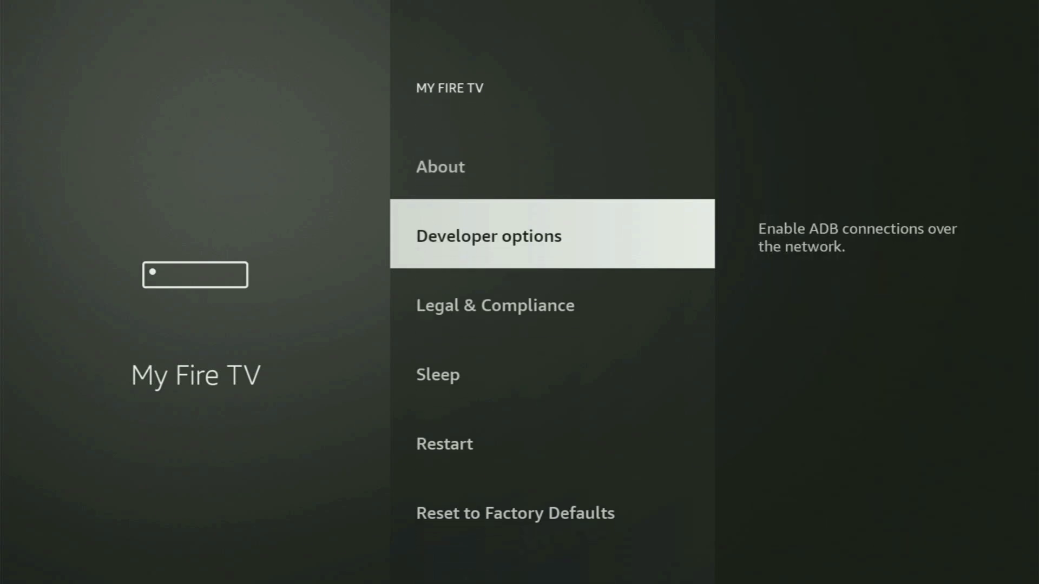
# In Developer options, toggle ADB debugging off and on, then open Install unknown apps.
pyautogui.press('Return')
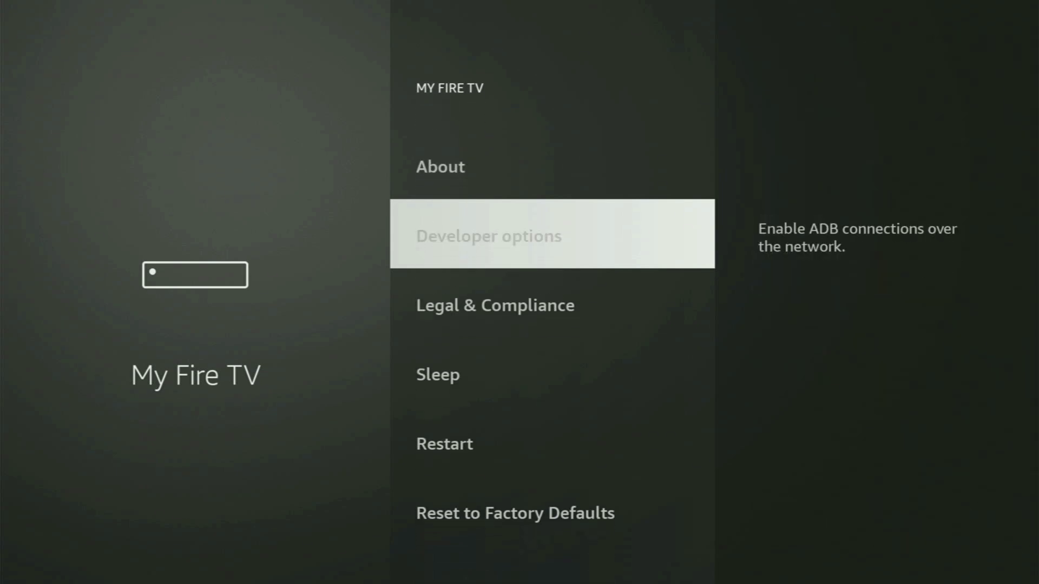
pyautogui.press('Return')
pyautogui.press('Return')
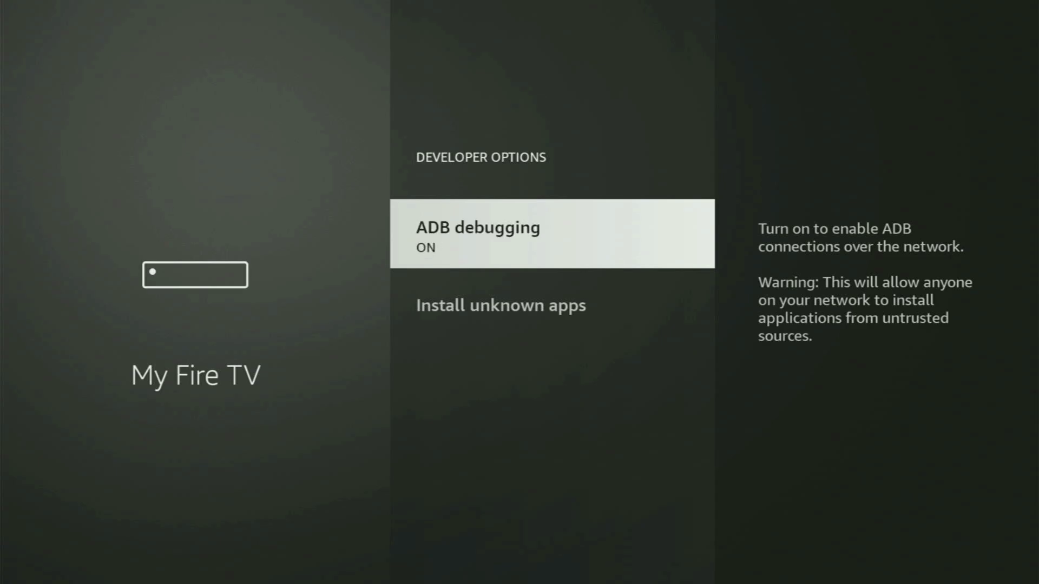
pyautogui.press('Down')
pyautogui.press('Return')
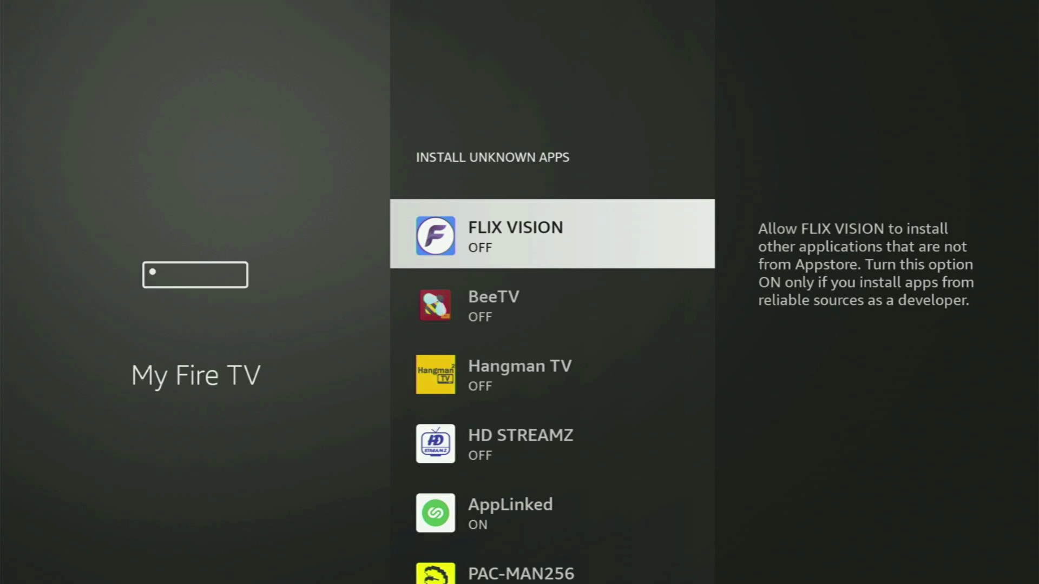
# Keep Downloader allowed to install unknown apps, and review OnStream and AppLinked.
pyautogui.press('Down')
pyautogui.press('Down')
pyautogui.press('Down')
pyautogui.press('Down')
pyautogui.press('Down')
pyautogui.press('Down')
pyautogui.press('Down')
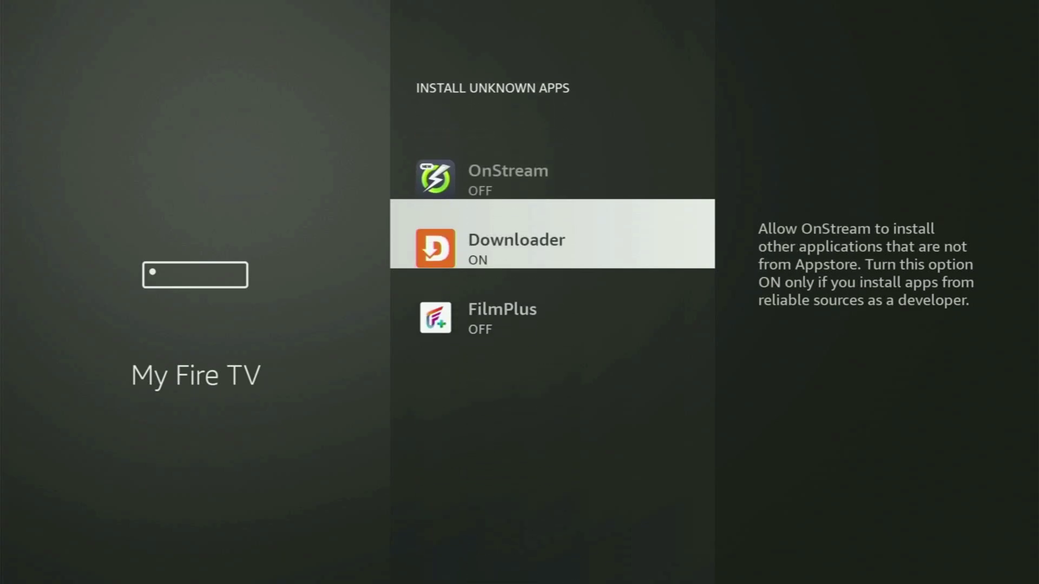
pyautogui.press('Return')
pyautogui.press('Return')
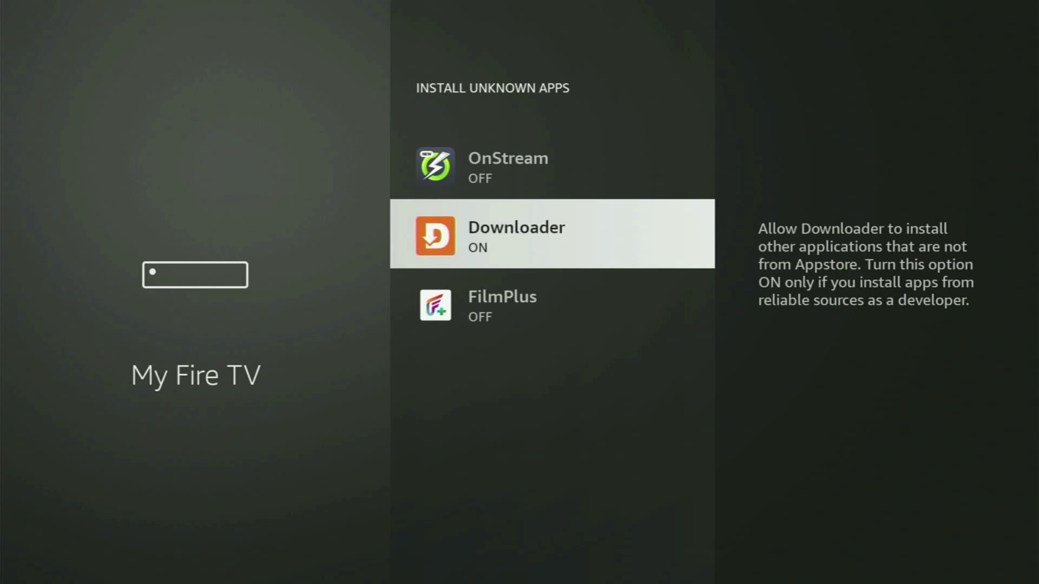
pyautogui.press('Up')
pyautogui.press('Up')
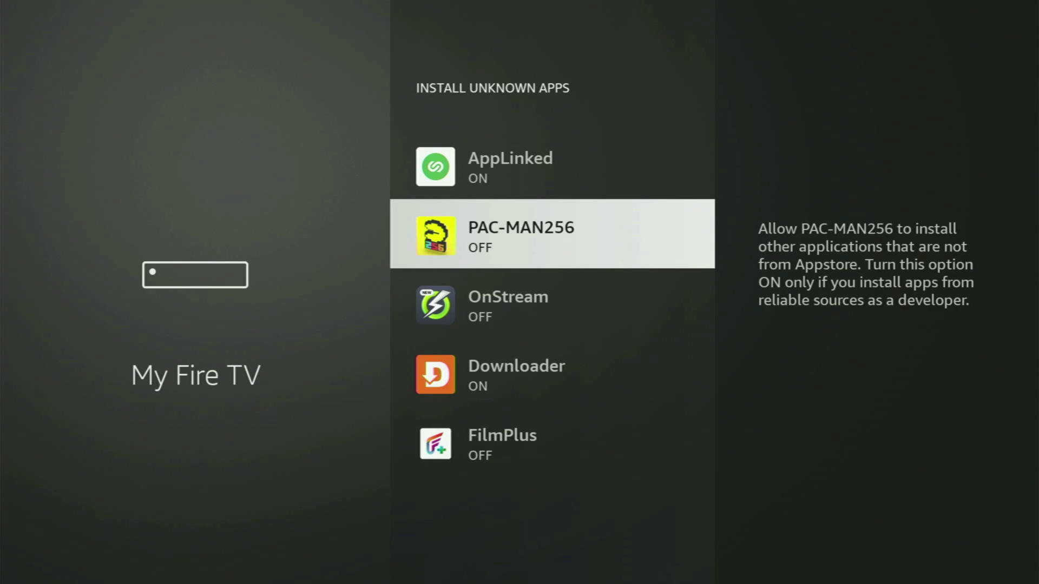
pyautogui.press('Up')
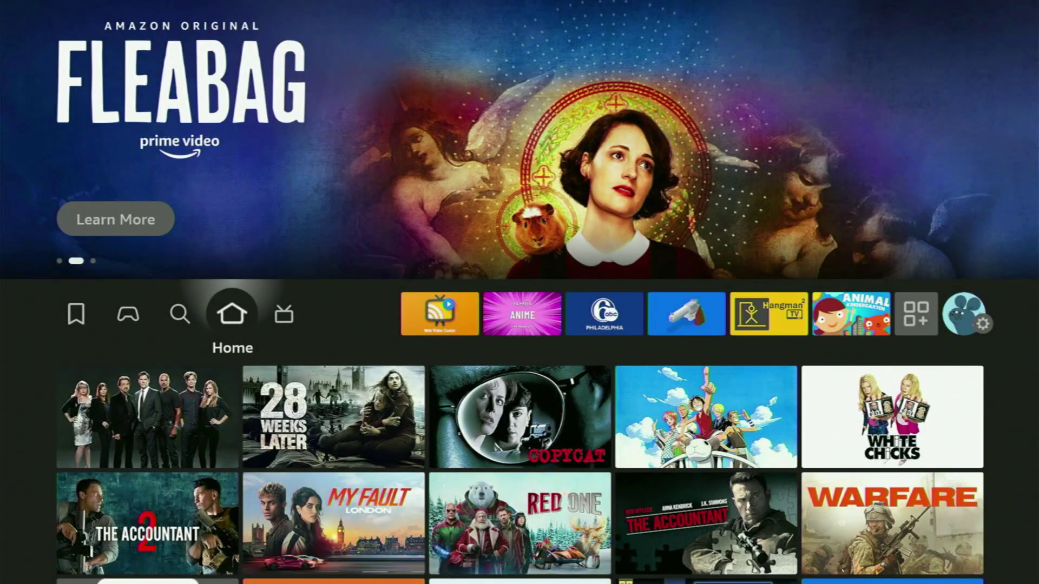
# Open Your Apps & Channels and move through the grid to Downloader.
pyautogui.press('Right')
pyautogui.press('Right')
pyautogui.press('Right')
pyautogui.press('Right')
pyautogui.press('Right')
pyautogui.press('Right')
pyautogui.press('Right')
pyautogui.press('Right')
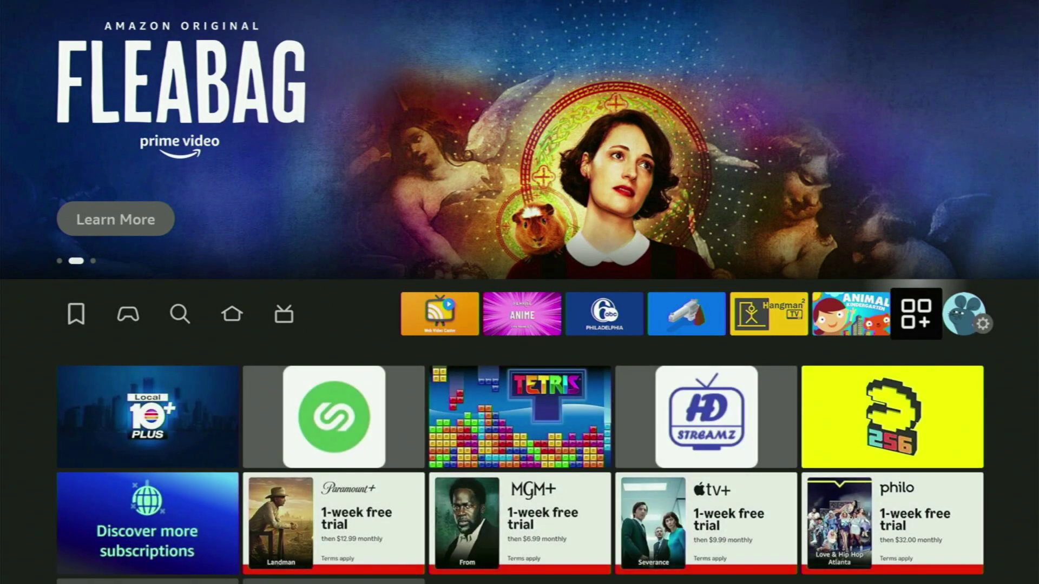
pyautogui.press('Return')
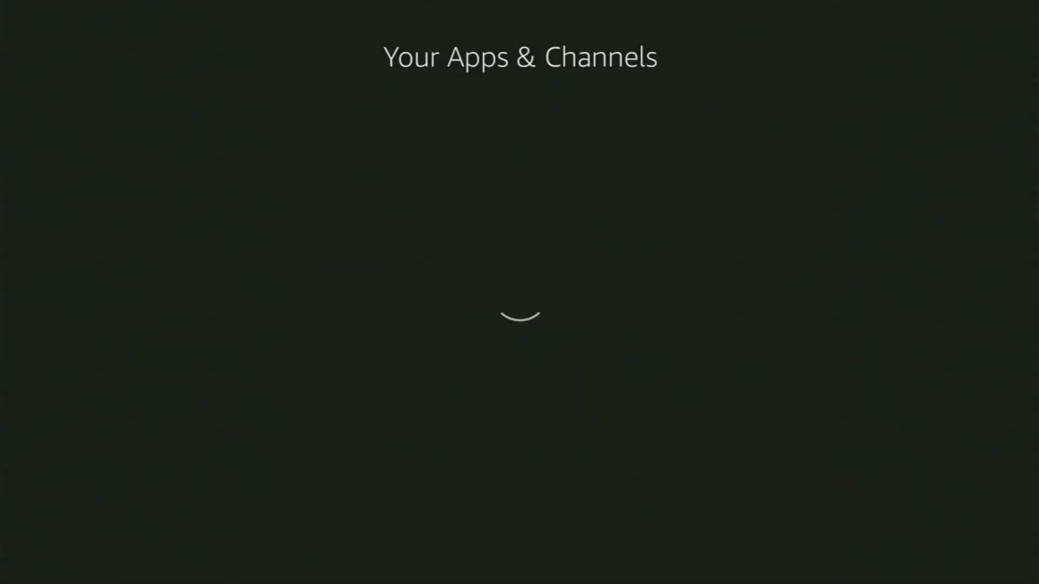
pyautogui.press('Down')
pyautogui.press('Right')
pyautogui.press('Right')
pyautogui.press('Right')
pyautogui.press('Right')
pyautogui.press('Down')
pyautogui.press('Down')
pyautogui.press('Right')
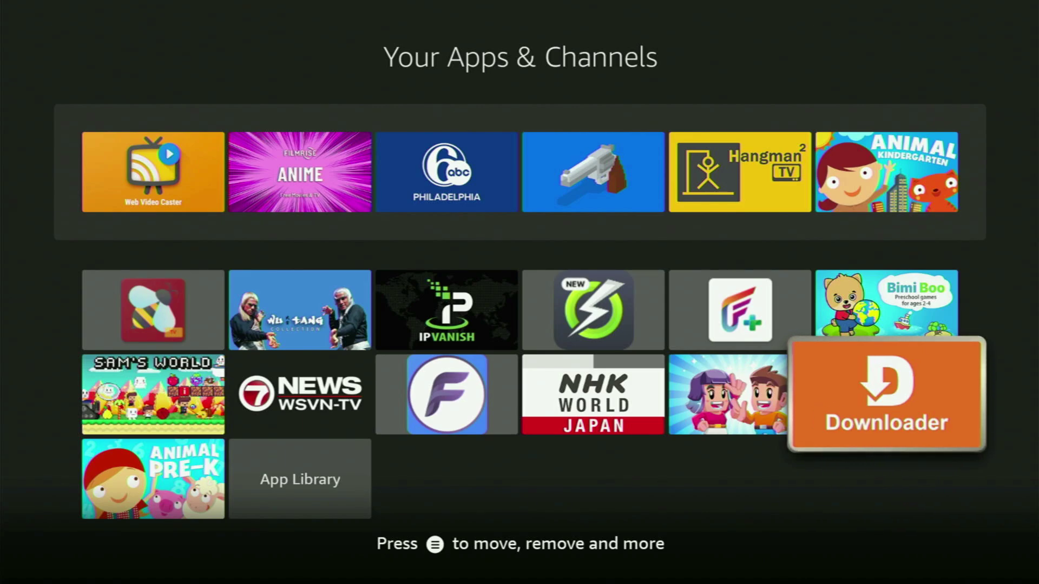
# Launch the NordVPN tile and browse its specialty server rows.
pyautogui.press('Left')
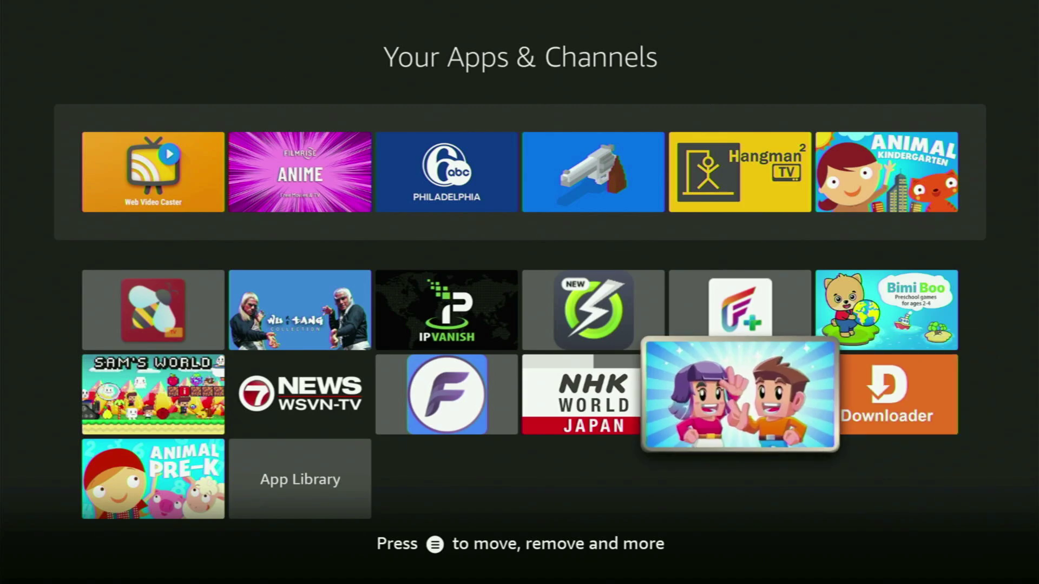
pyautogui.press('Left')
pyautogui.press('Left')
pyautogui.press('Up')
pyautogui.press('Up')
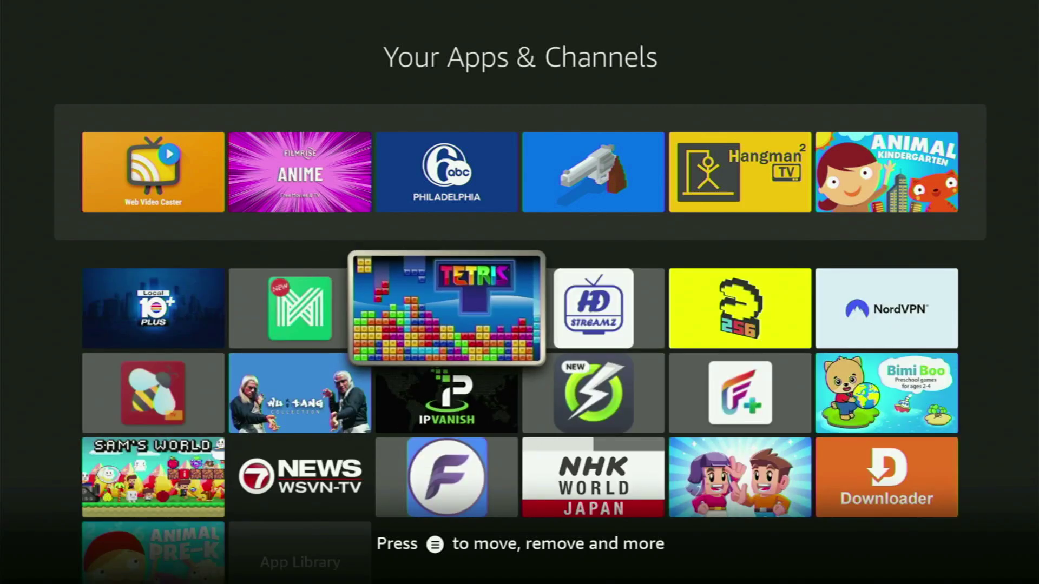
pyautogui.press('Right')
pyautogui.press('Right')
pyautogui.press('Right')
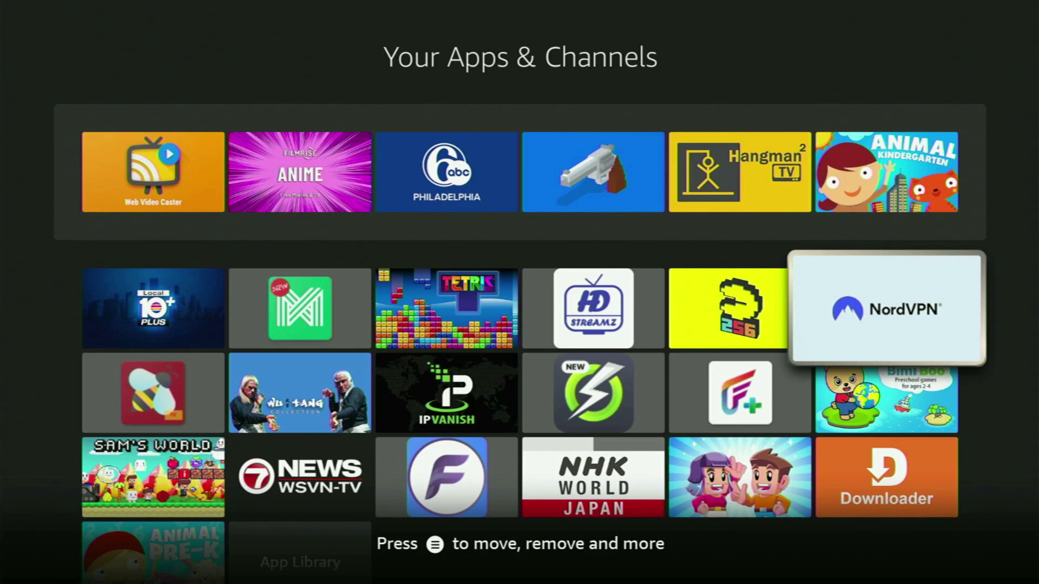
pyautogui.press('Return')
pyautogui.press('Down')
pyautogui.press('Down')
pyautogui.press('Down')
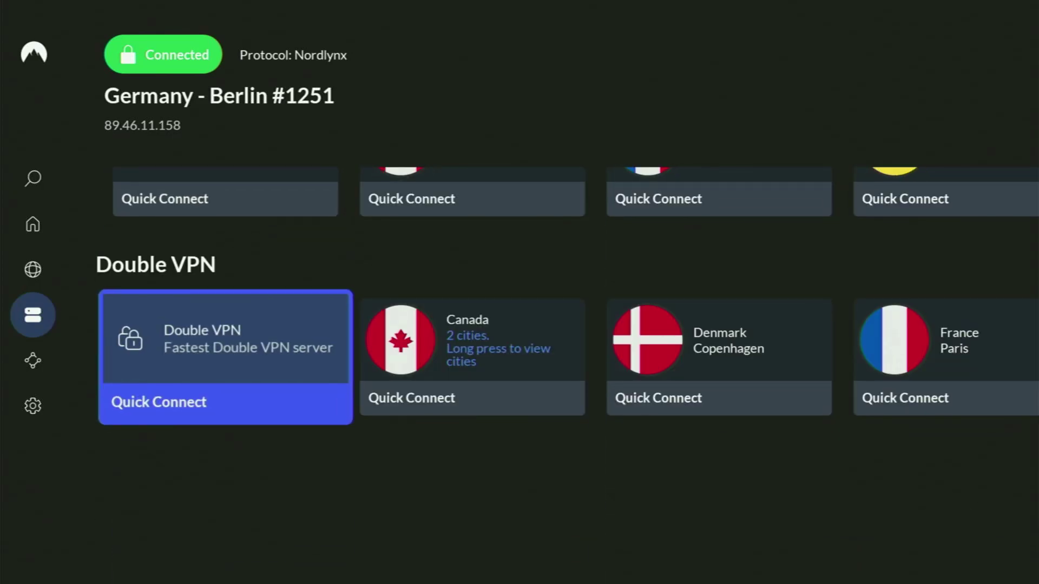
# Open the Countries list and Quick Connect to Ukraine – Kyiv.
pyautogui.press('Up')
pyautogui.press('Up')
pyautogui.press('Up')
pyautogui.press('Left')
pyautogui.press('Left')
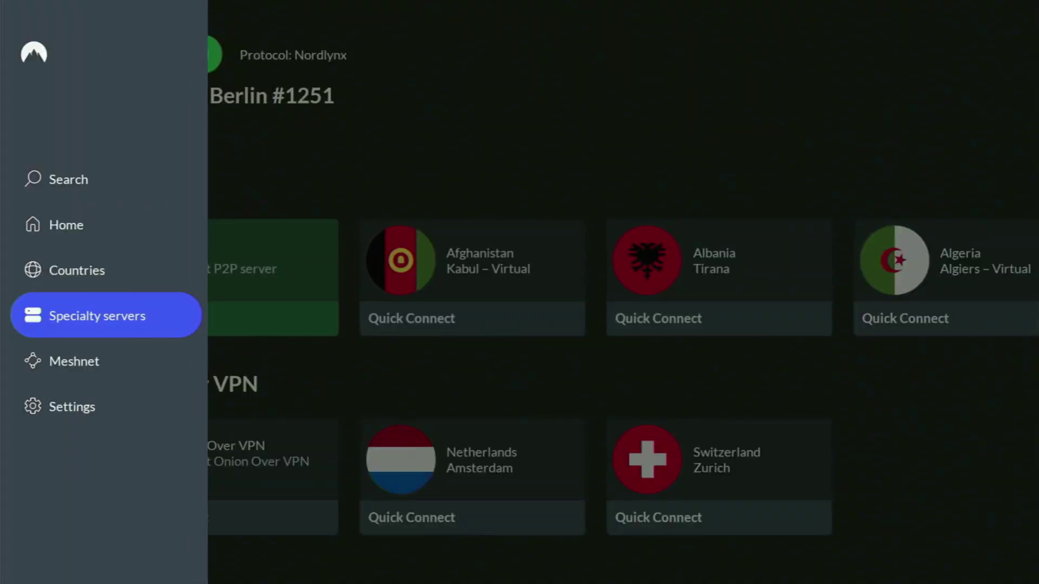
pyautogui.press('Up')
pyautogui.press('Right')
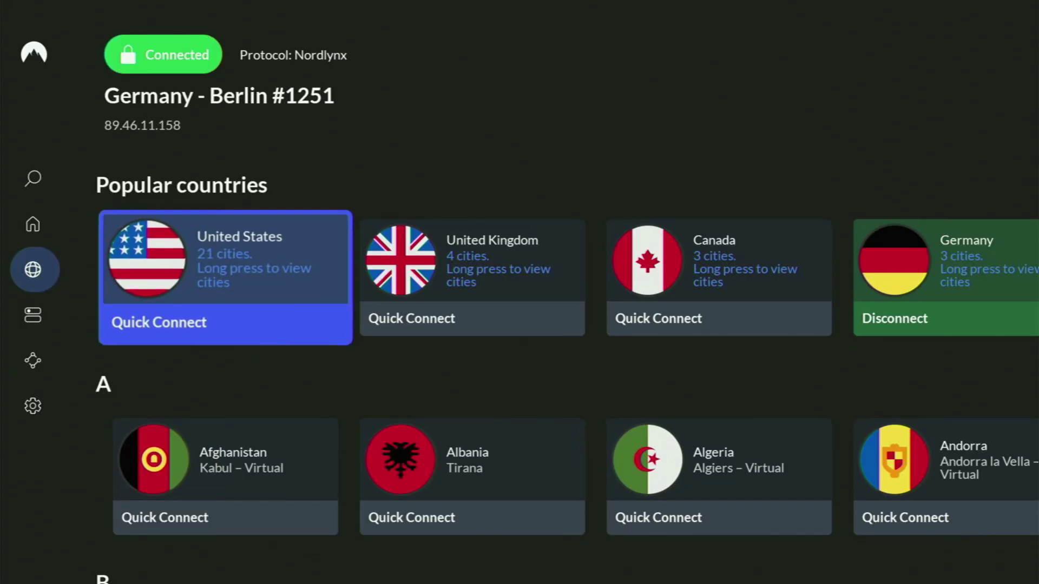
pyautogui.press('Down')
pyautogui.press('Down')
pyautogui.press('Down')
pyautogui.press('Down')
pyautogui.press('Down')
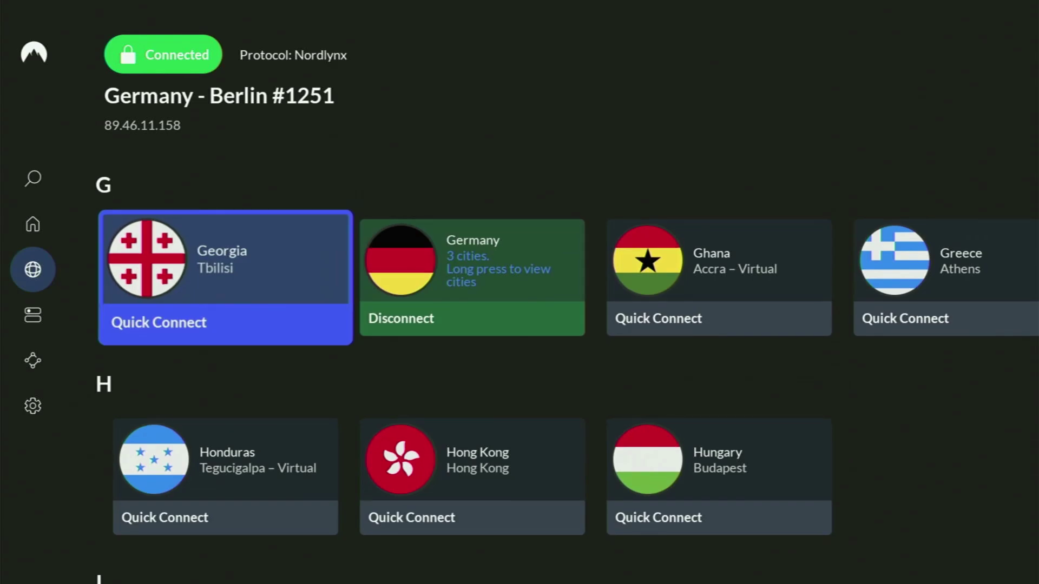
pyautogui.press('Down')
pyautogui.press('Down')
pyautogui.press('Down')
pyautogui.press('Down')
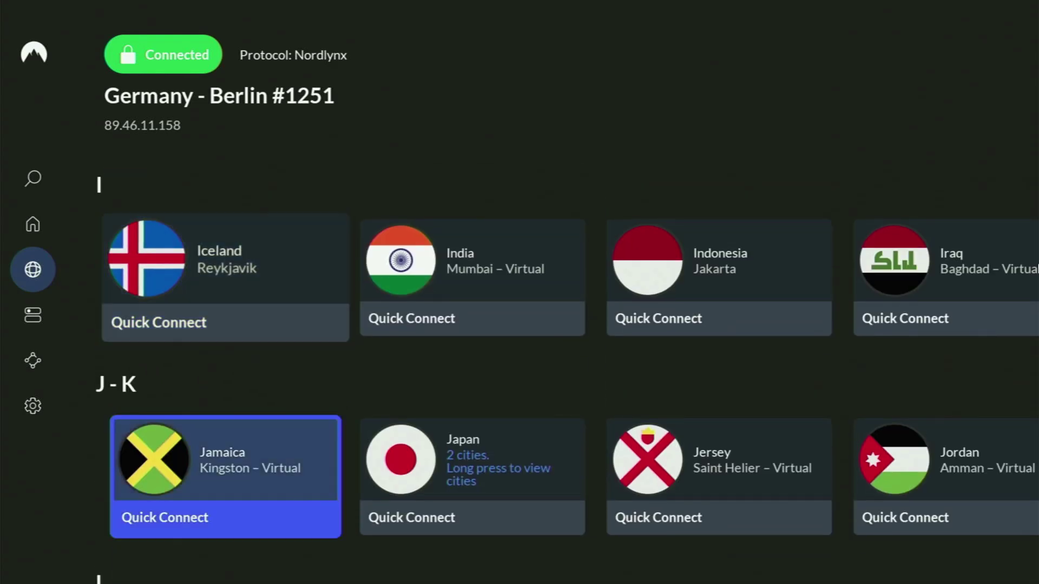
pyautogui.press('Down')
pyautogui.press('Down')
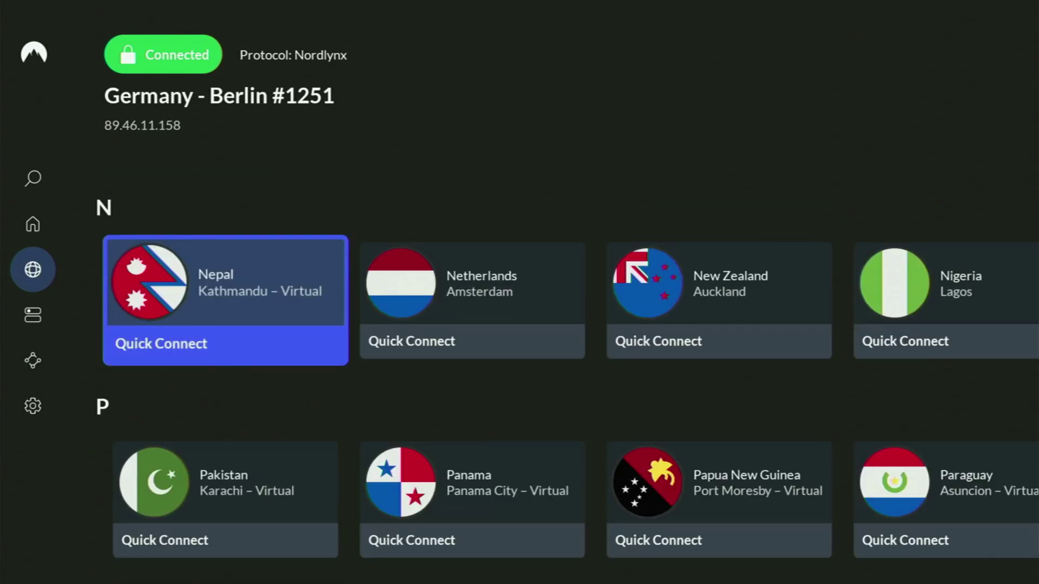
pyautogui.press('Down')
pyautogui.press('Down')
pyautogui.press('Down')
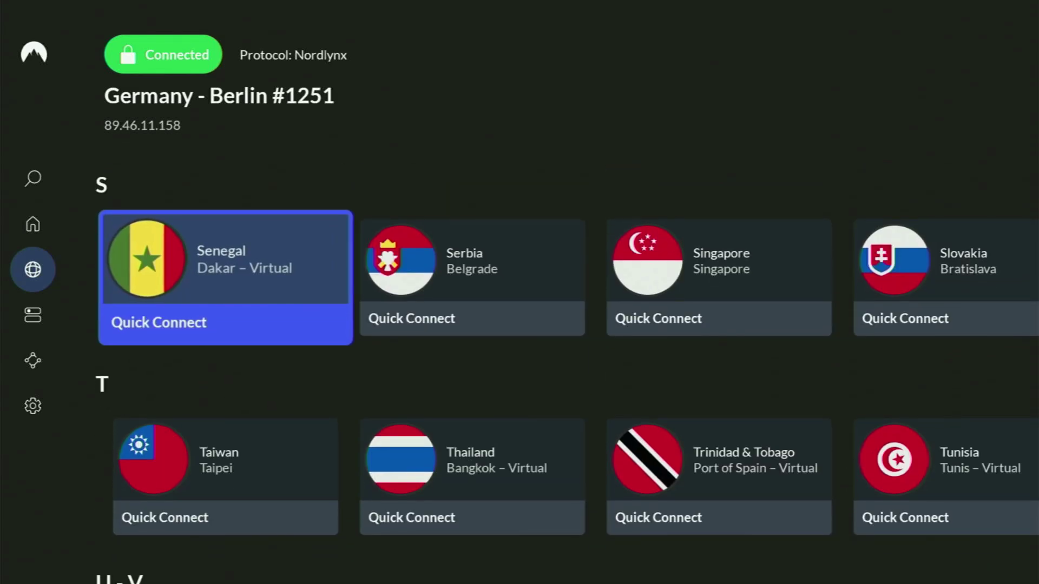
pyautogui.press('Down')
pyautogui.press('Down')
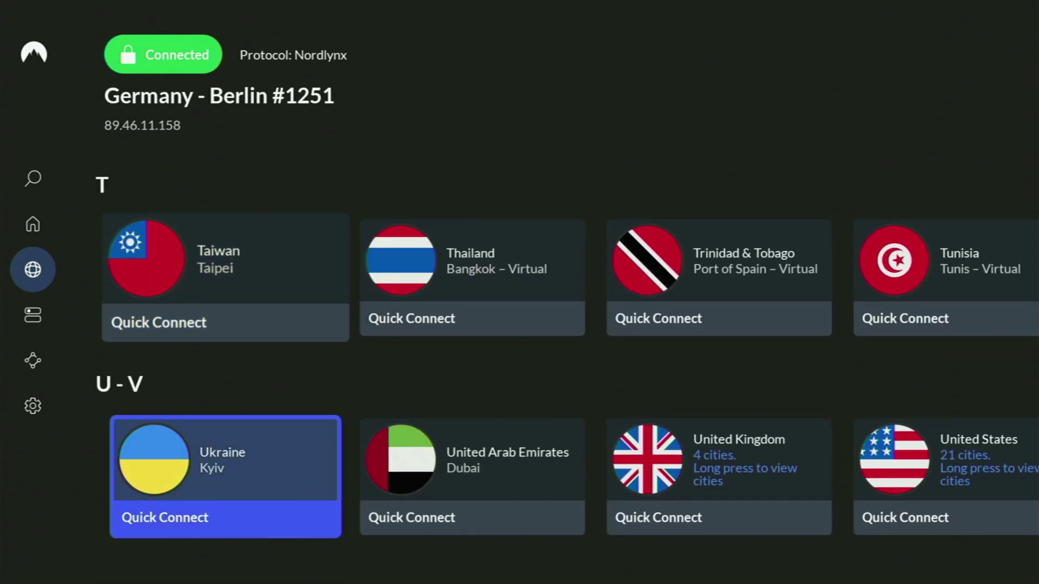
pyautogui.press('Return')
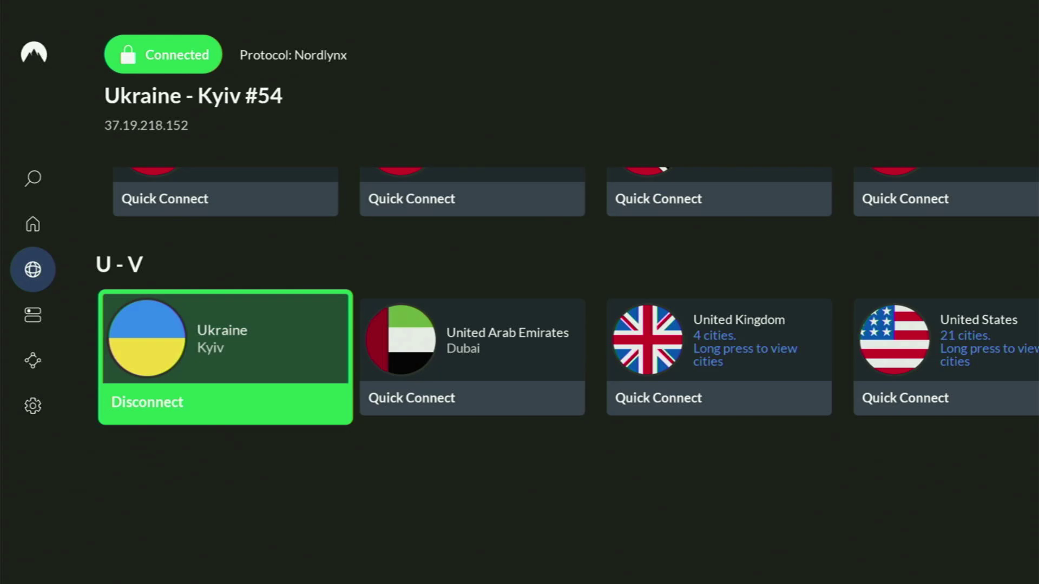
# Browse the countries from United Arab Emirates to Venezuela, then back up to Senegal.
pyautogui.press('Right')
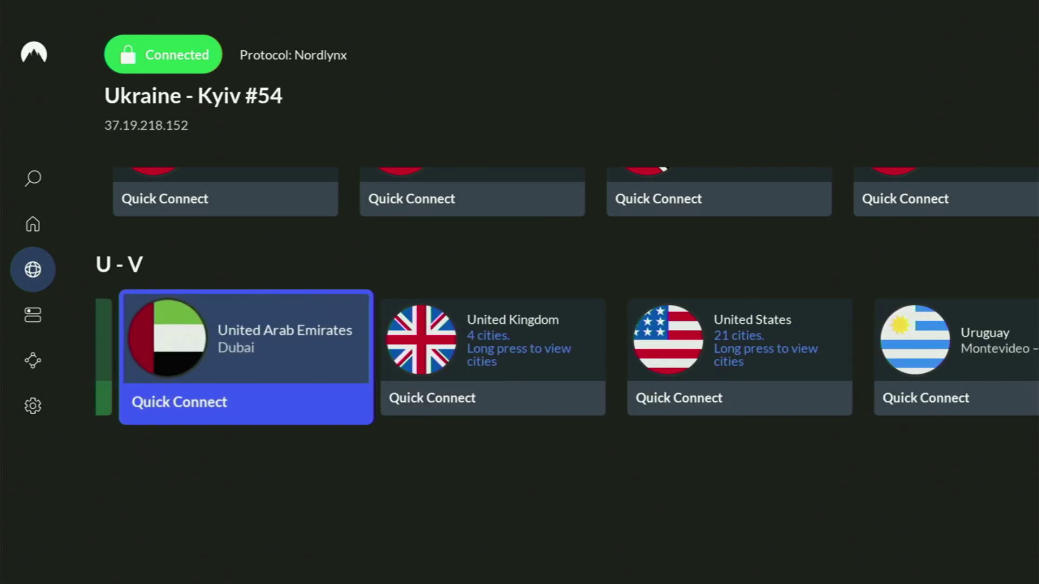
pyautogui.press('Right')
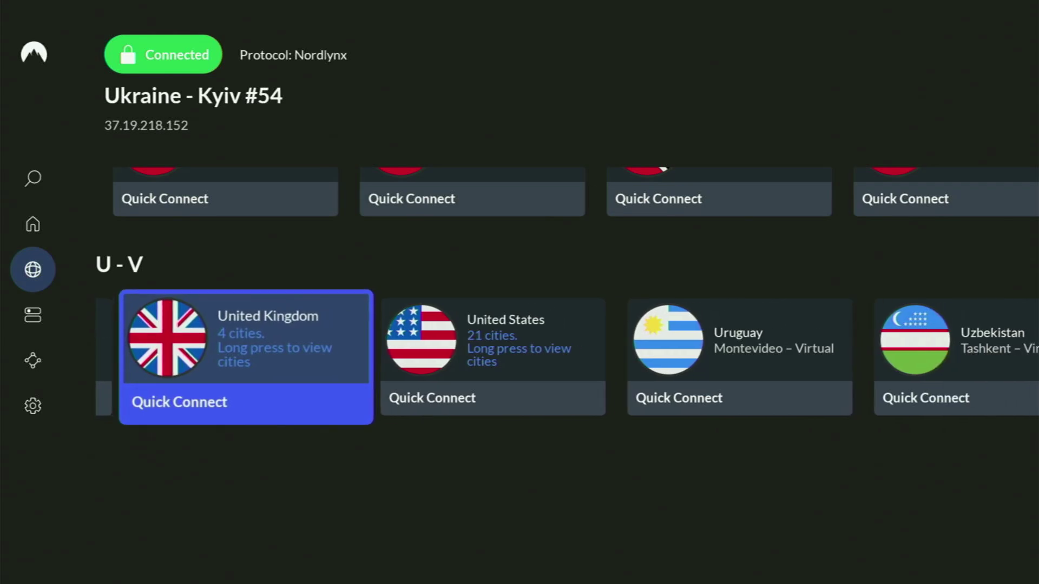
pyautogui.press('Right')
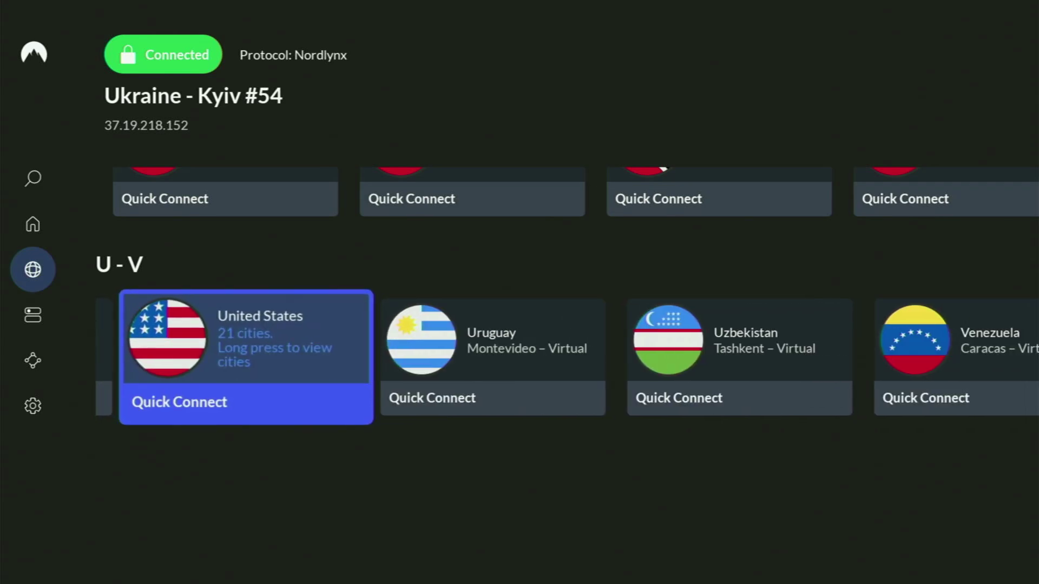
pyautogui.press('Right')
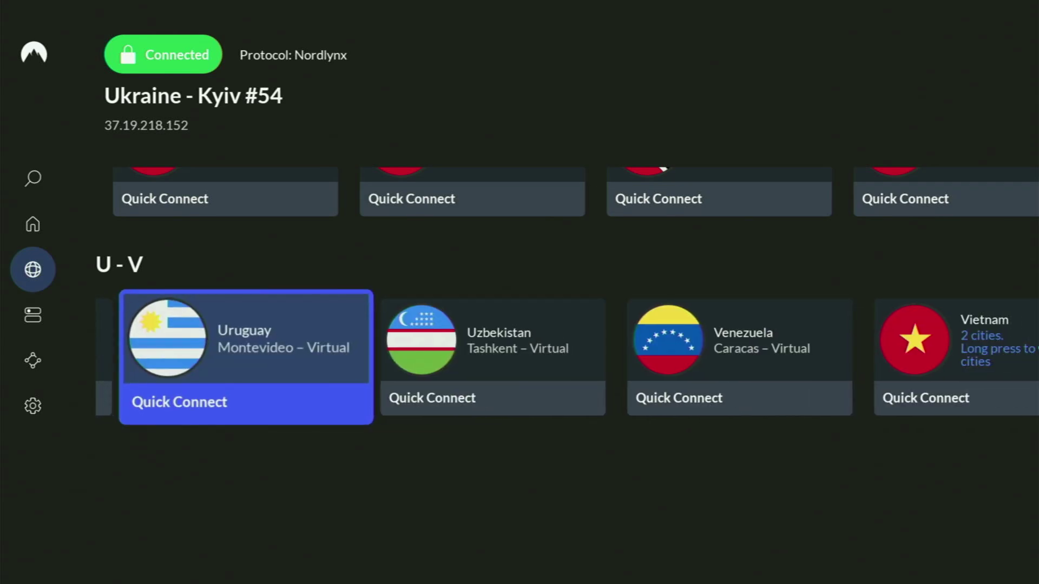
pyautogui.press('Right')
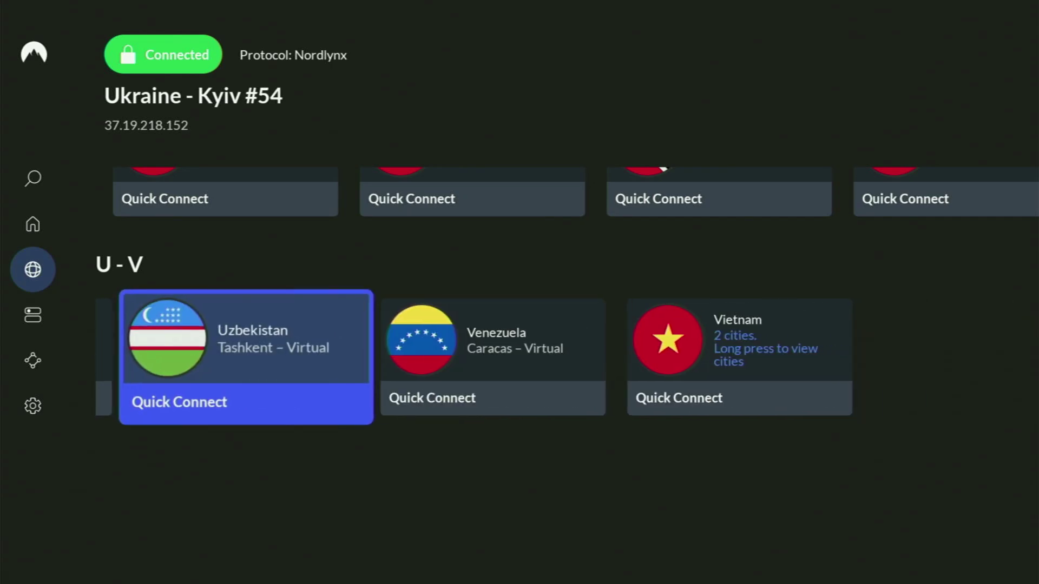
pyautogui.press('Right')
pyautogui.press('Up')
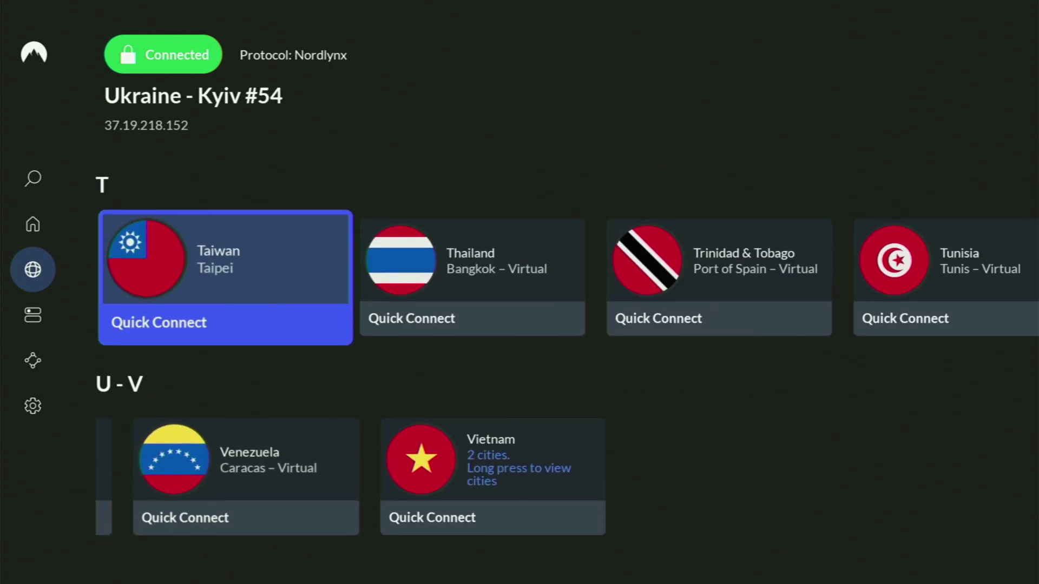
pyautogui.press('Up')
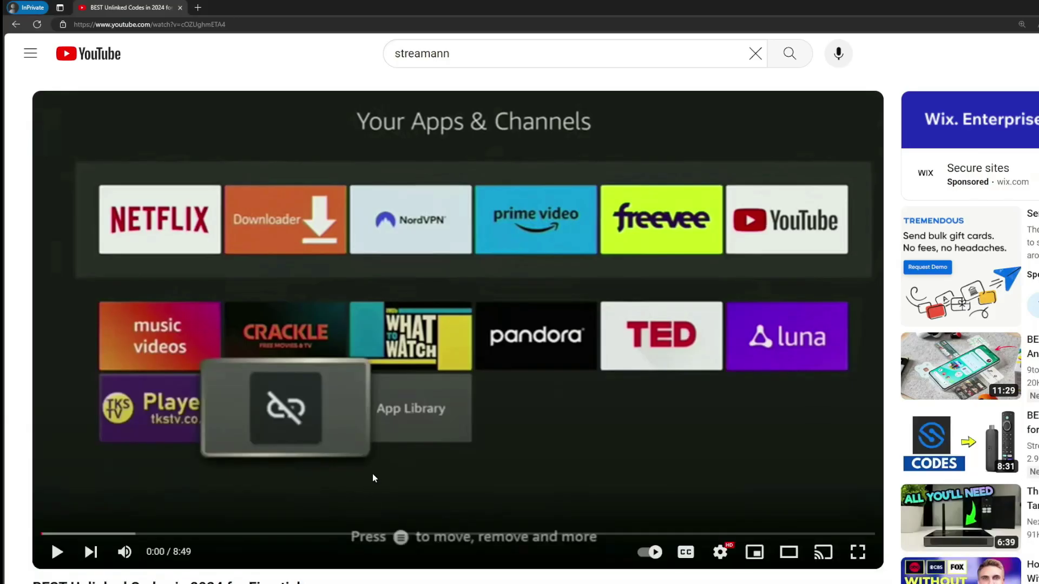
# Expand the description and open the pinned topvpnoffer.com link to NordVPN's 69%-off deal.
pyautogui.scroll(-7, 373, 478)
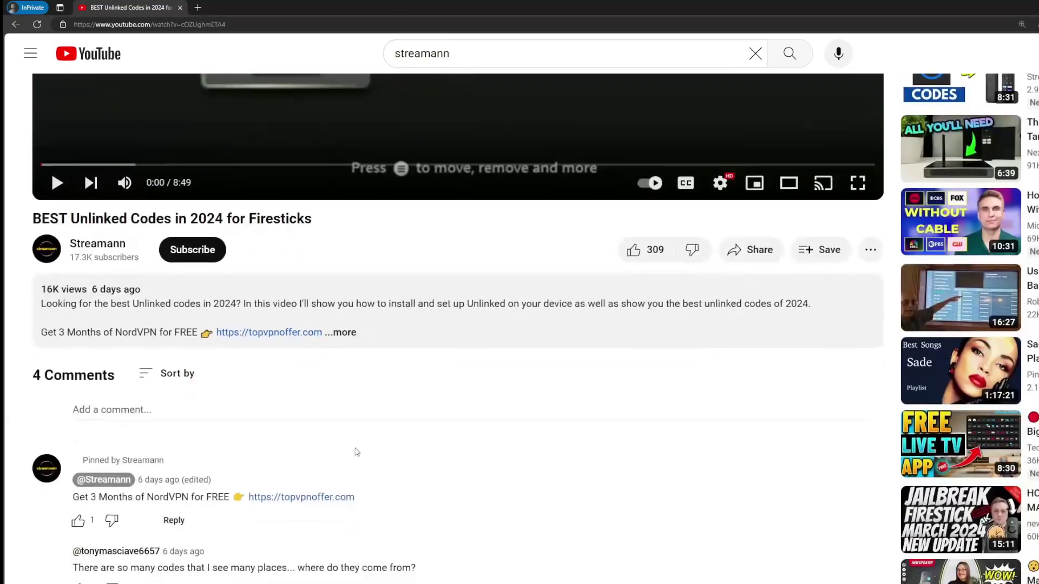
pyautogui.click(349, 336)
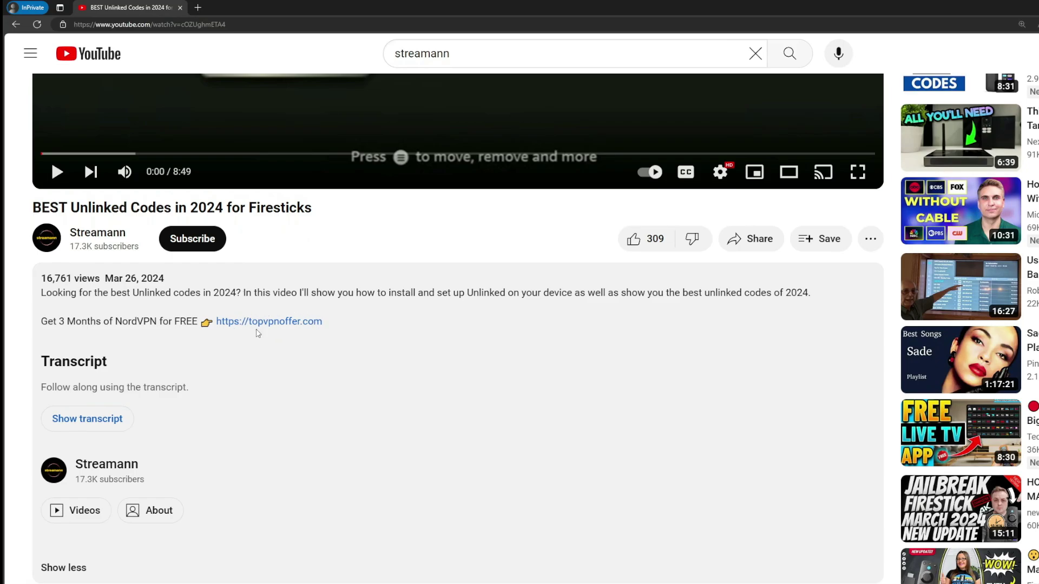
pyautogui.scroll(-5, 270, 380)
pyautogui.moveTo(398, 441); pyautogui.dragTo(260, 440)
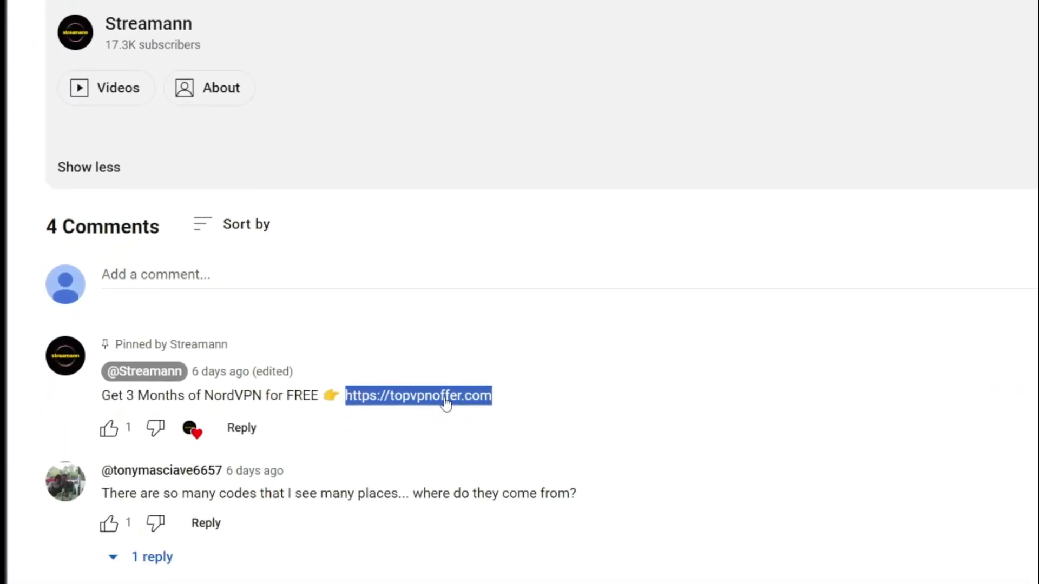
pyautogui.click(415, 410)
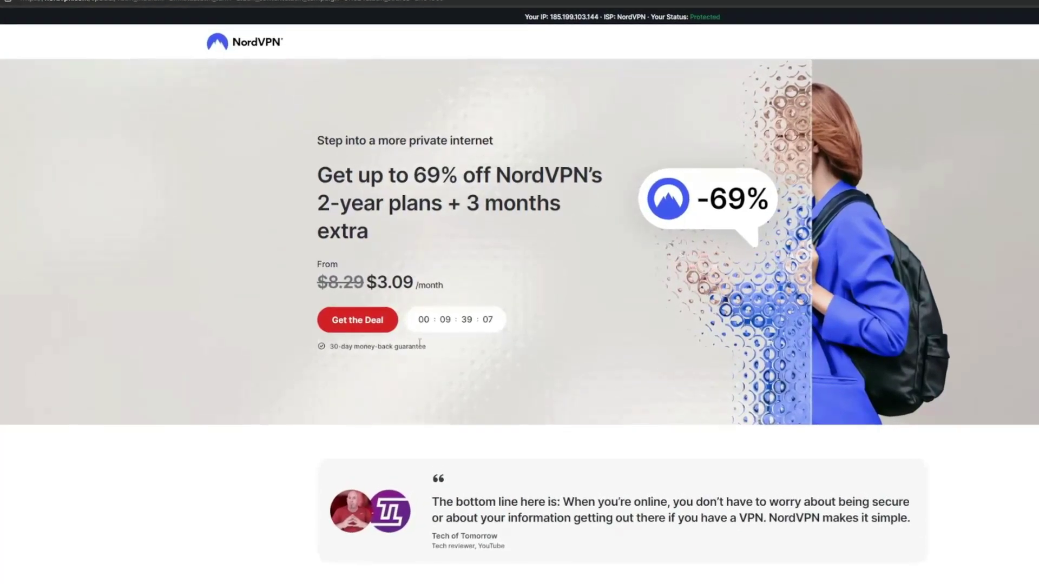
pyautogui.moveTo(469, 204); pyautogui.dragTo(562, 221)
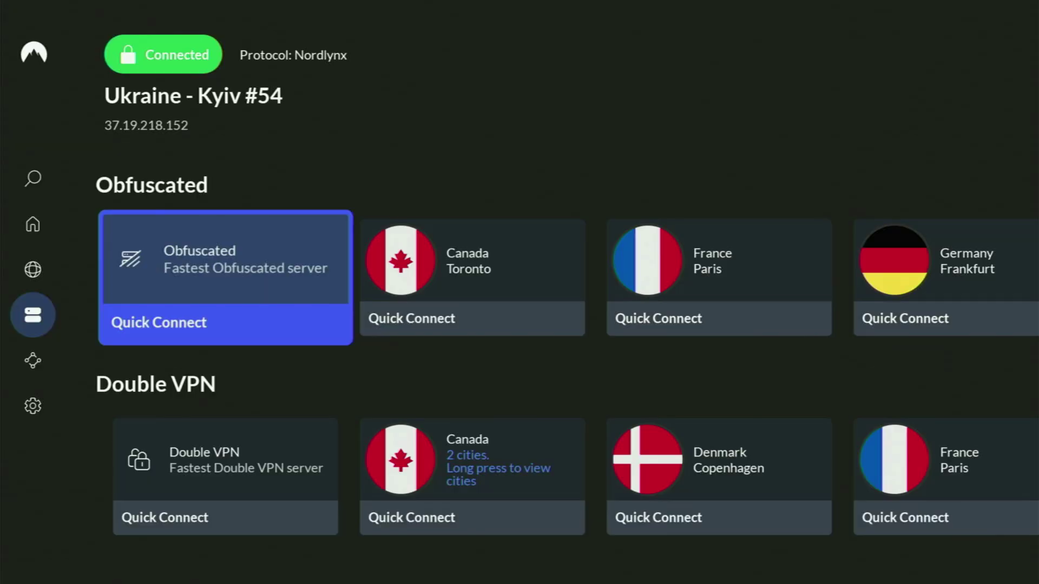
# Move from Obfuscated down to the Double VPN row showing Canada, Denmark and France.
pyautogui.press('Down')
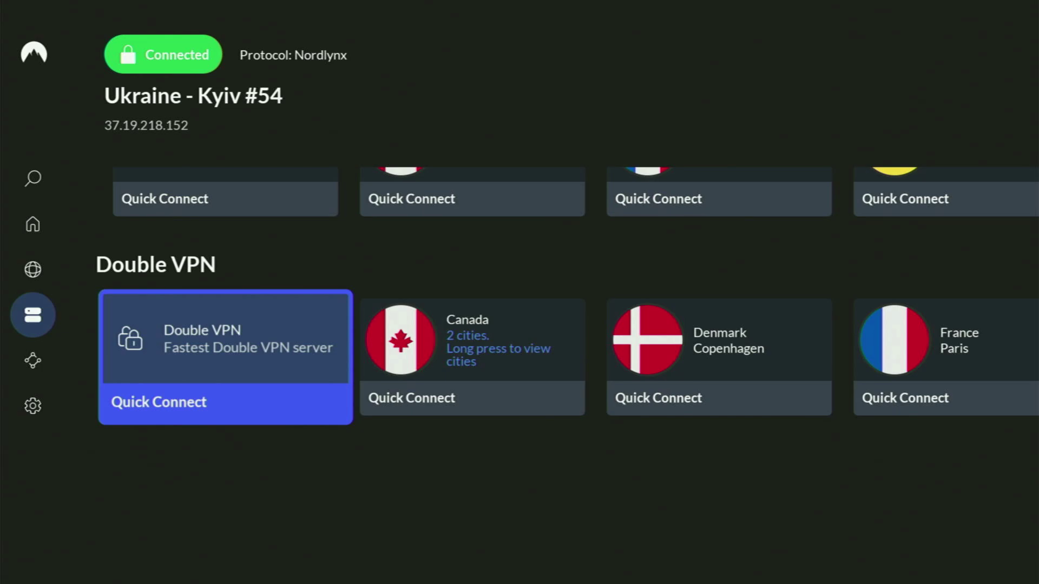
# Go Home and open Downloader from the Recently used apps row.
pyautogui.press('Home')
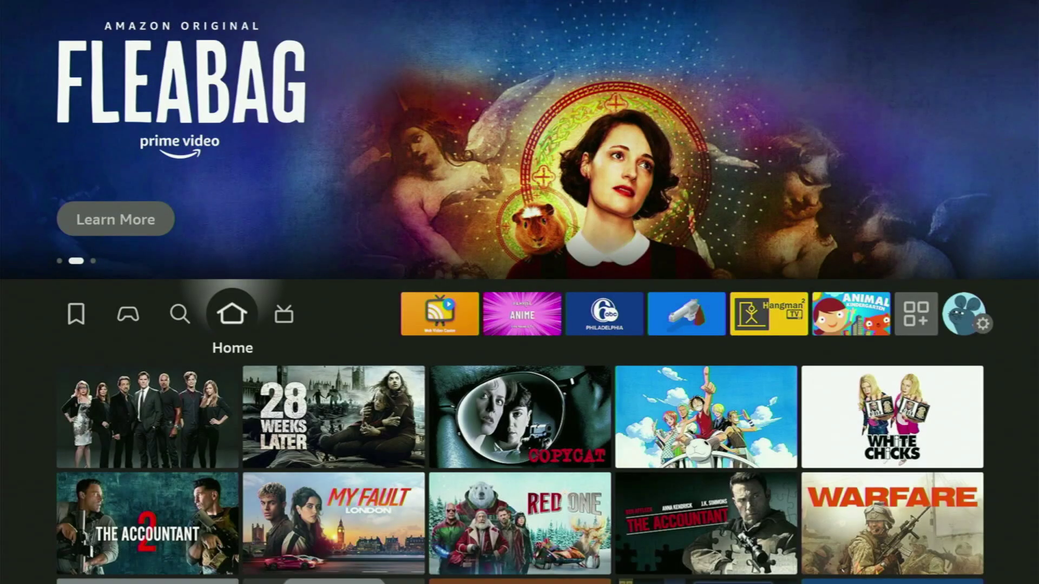
pyautogui.press('Down')
pyautogui.press('Down')
pyautogui.press('Down')
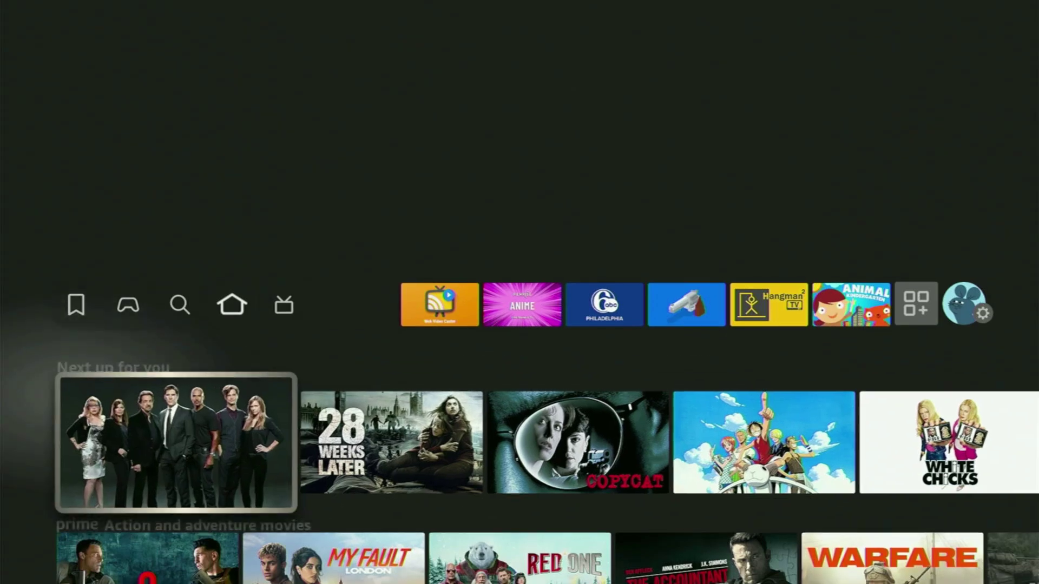
pyautogui.press('Right')
pyautogui.press('Right')
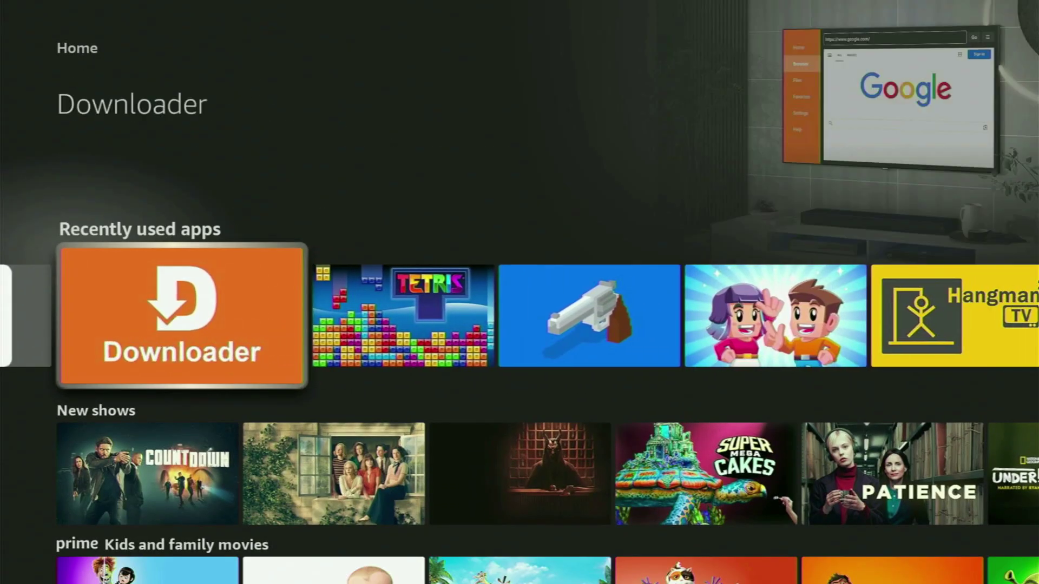
pyautogui.press('Return')
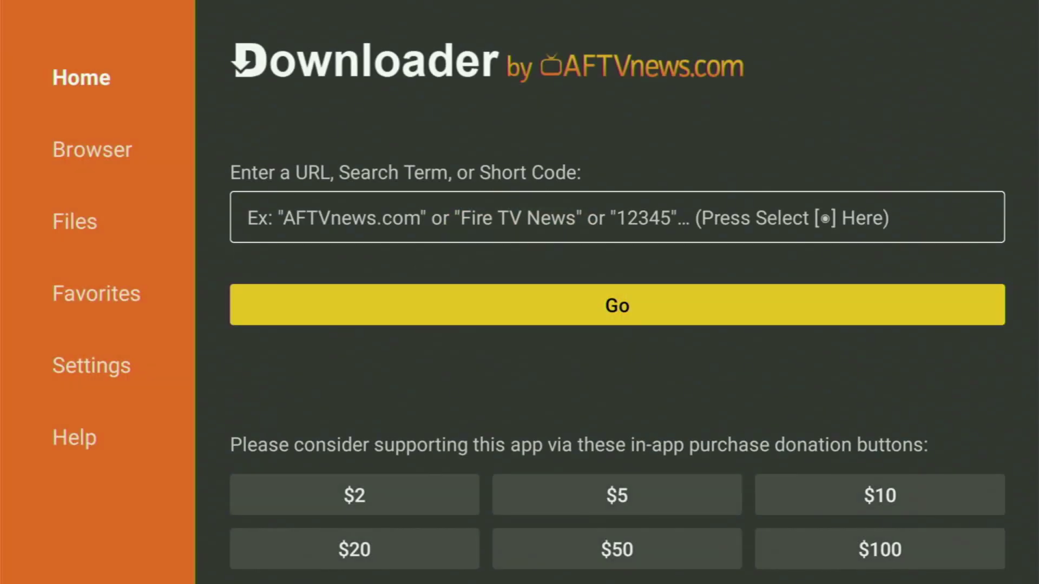
# Enter the short code 59745 in Downloader's URL field with the on-screen keyboard.
pyautogui.press('Up')
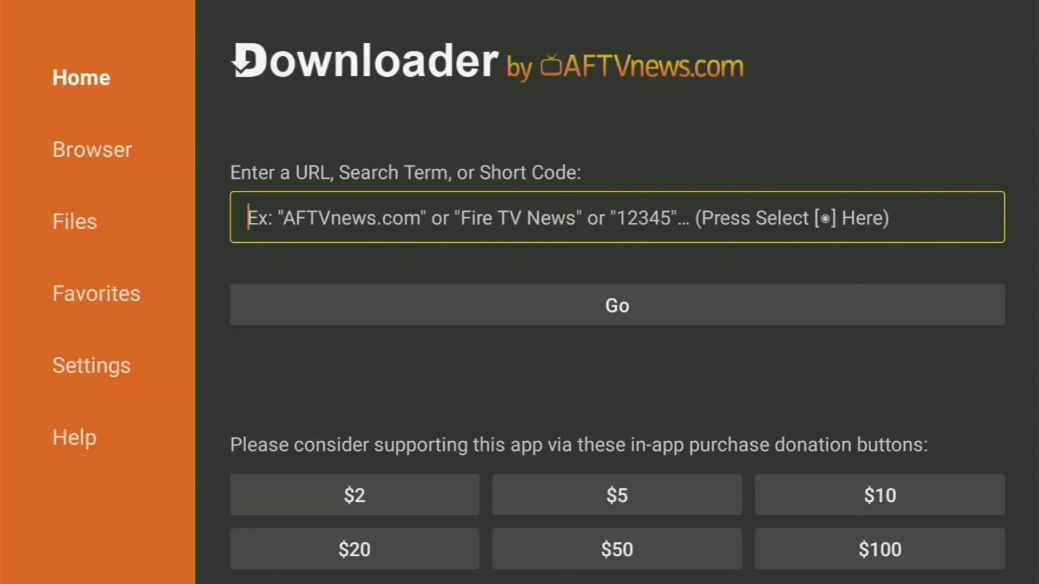
pyautogui.press('Return')
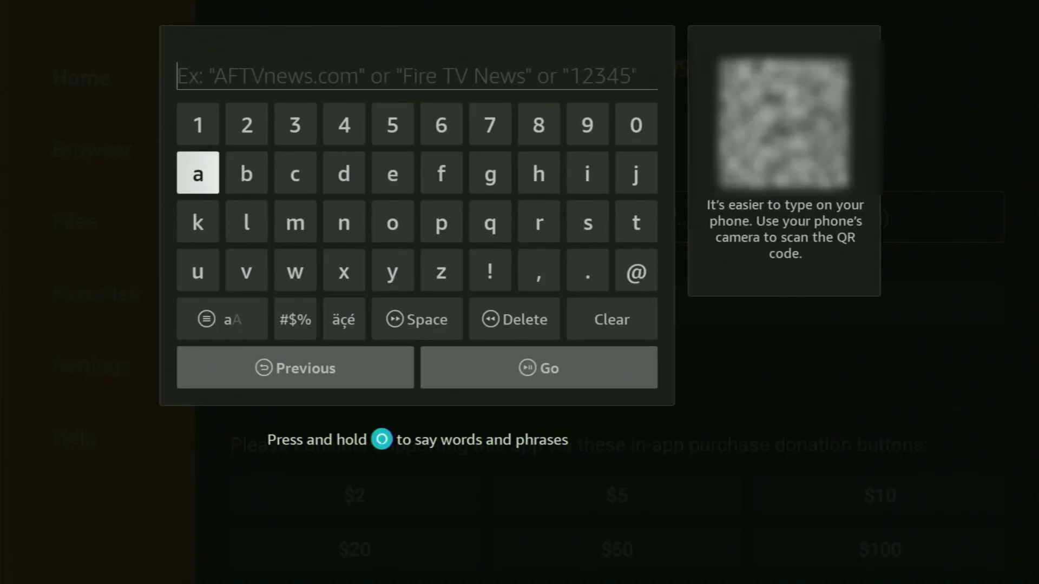
pyautogui.press('Right')
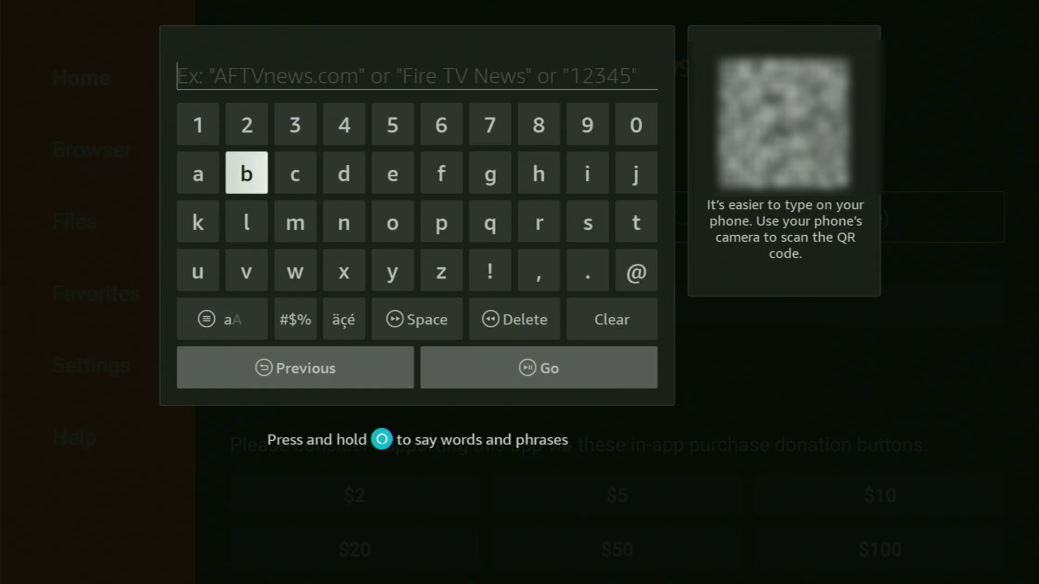
pyautogui.press('Right')
pyautogui.press('Right')
pyautogui.press('Up')
pyautogui.press('Right')
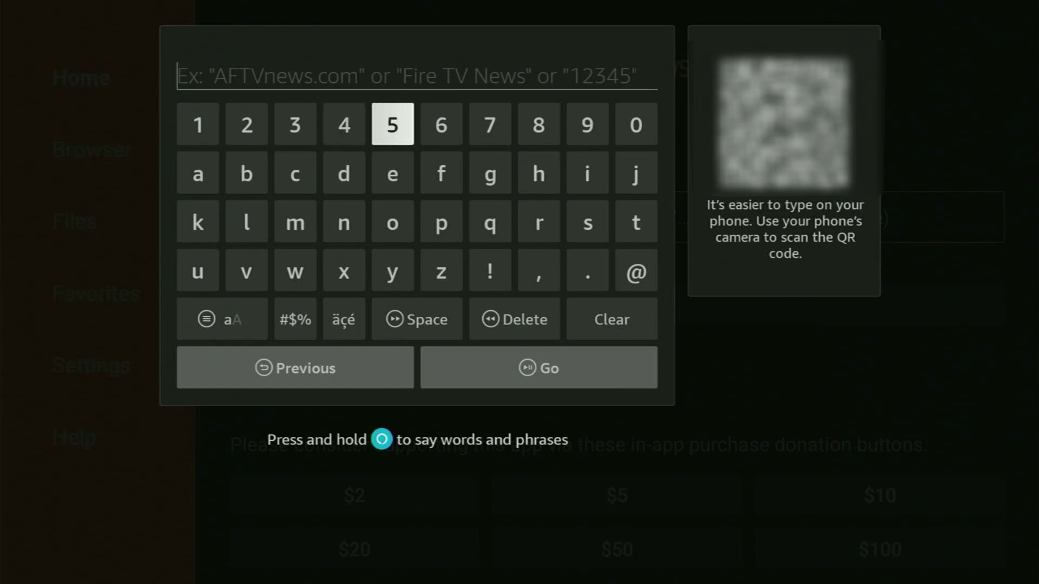
pyautogui.press('Return')
pyautogui.press('Right')
pyautogui.press('Right')
pyautogui.press('Right')
pyautogui.press('Right')
pyautogui.press('Return')
pyautogui.press('Left')
pyautogui.press('Left')
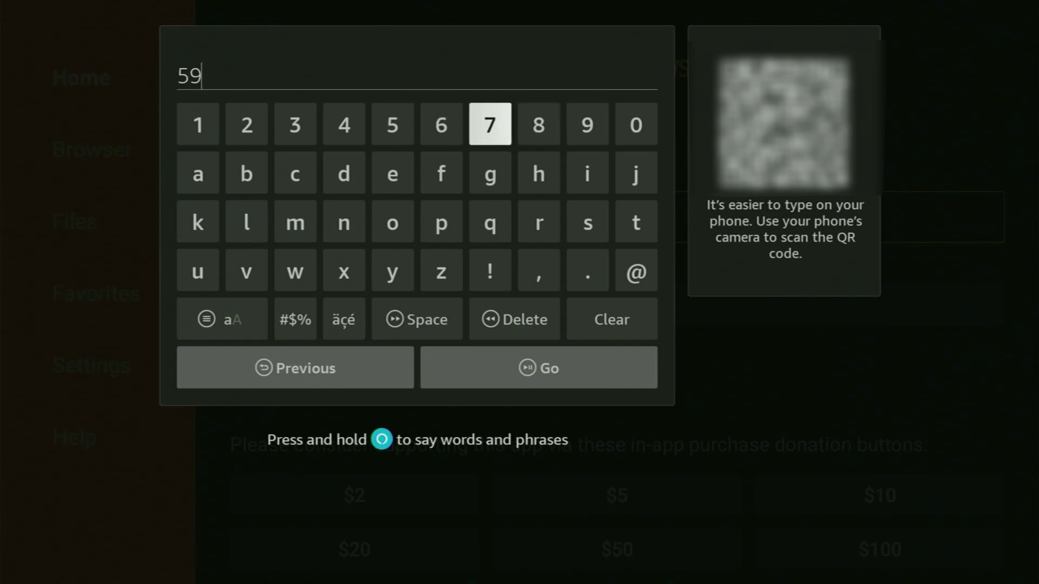
pyautogui.press('Return')
pyautogui.press('Left')
pyautogui.press('Left')
pyautogui.press('Left')
pyautogui.press('Return')
pyautogui.press('Right')
pyautogui.press('Return')
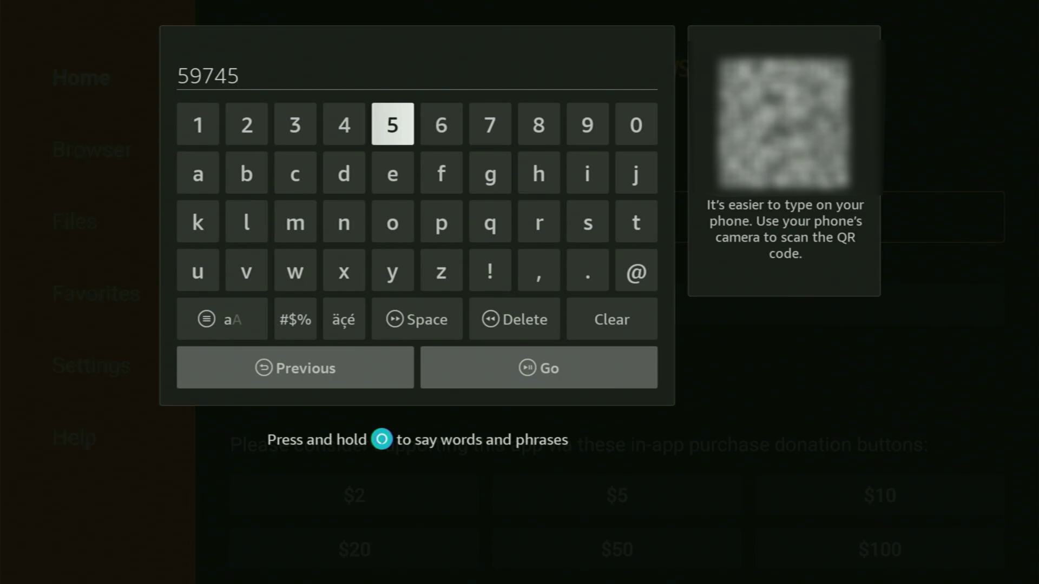
# Press Go to start downloading the file from firesticktricks.com/cinema.
pyautogui.press('Down')
pyautogui.press('Down')
pyautogui.press('Down')
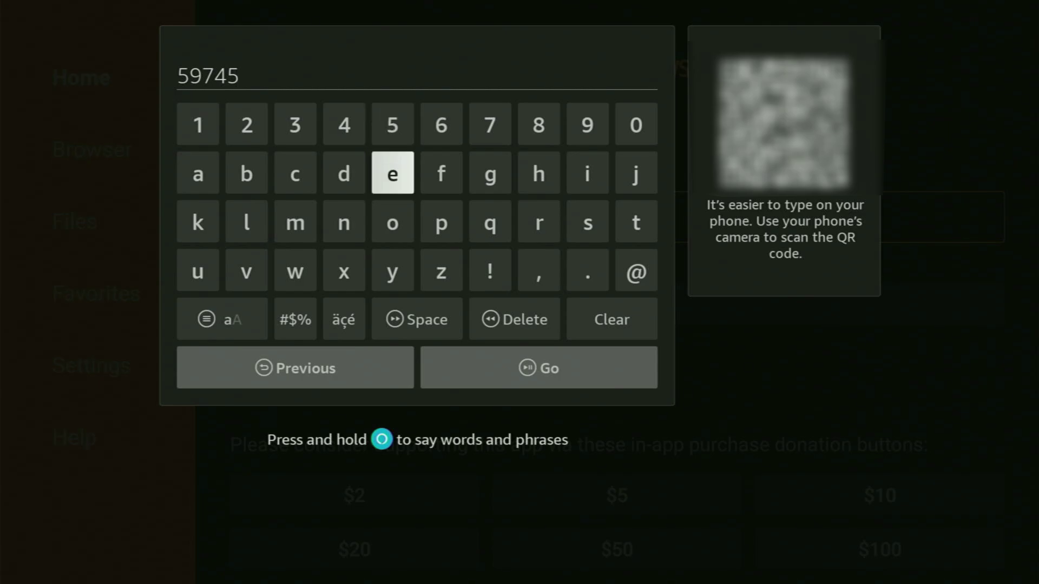
pyautogui.press('Down')
pyautogui.press('Down')
pyautogui.press('Right')
pyautogui.press('Return')
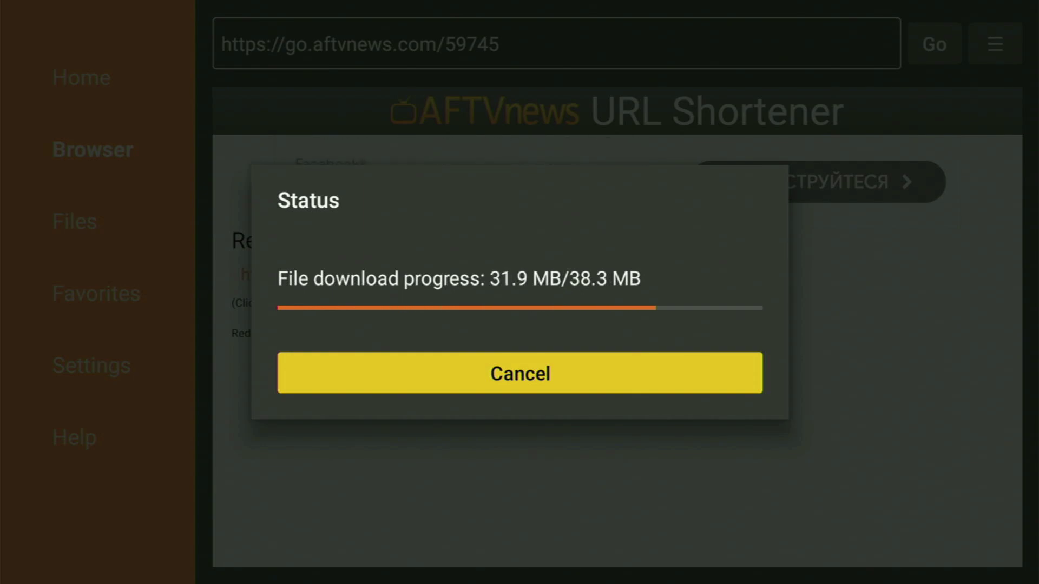
# Install CinemaHD - Stable, finish with Done, and delete the cinemahd-v3.4.1.apk file.
pyautogui.press('Return')
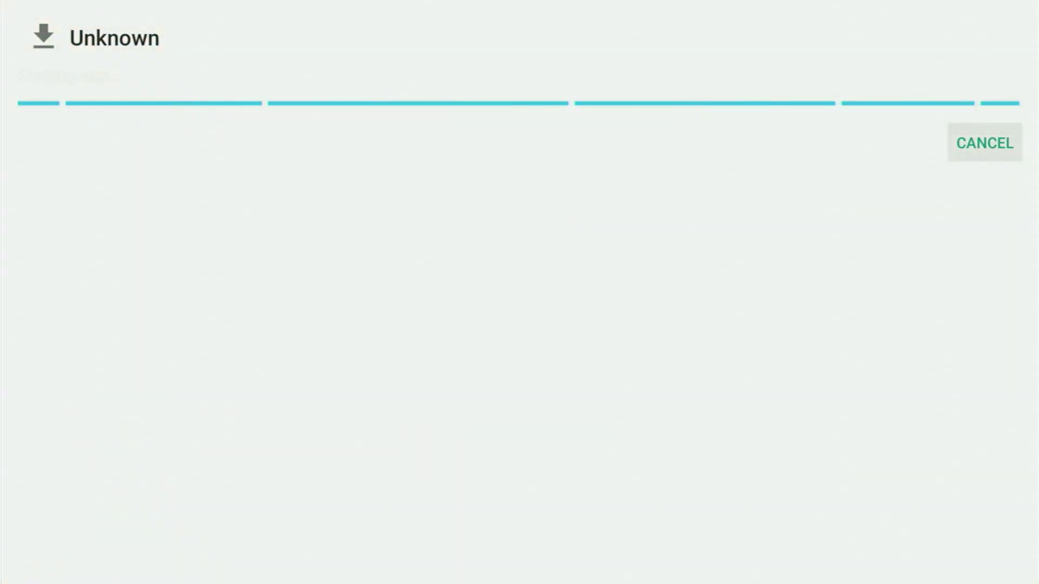
pyautogui.press('Right')
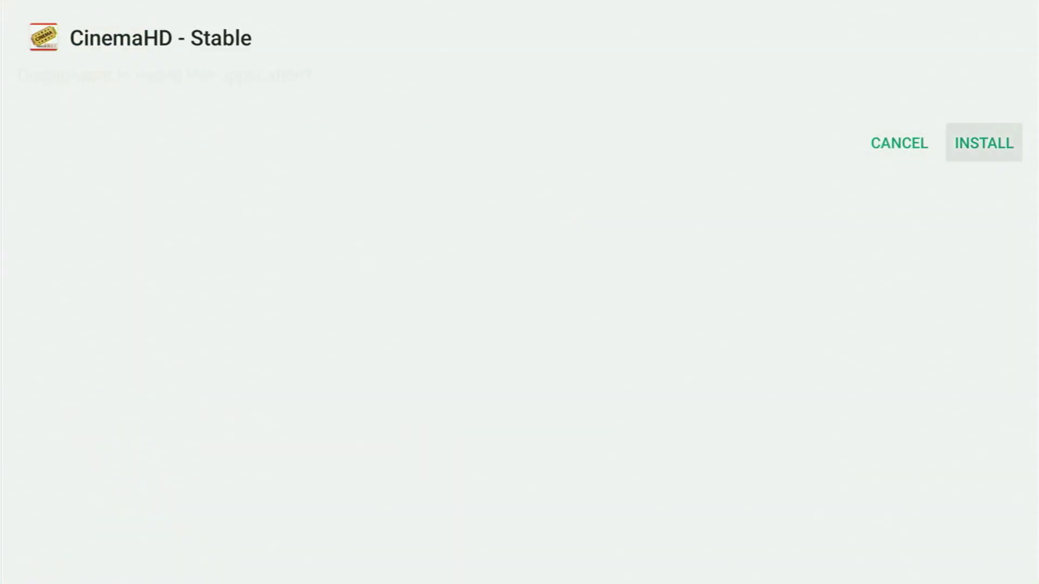
pyautogui.press('Return')
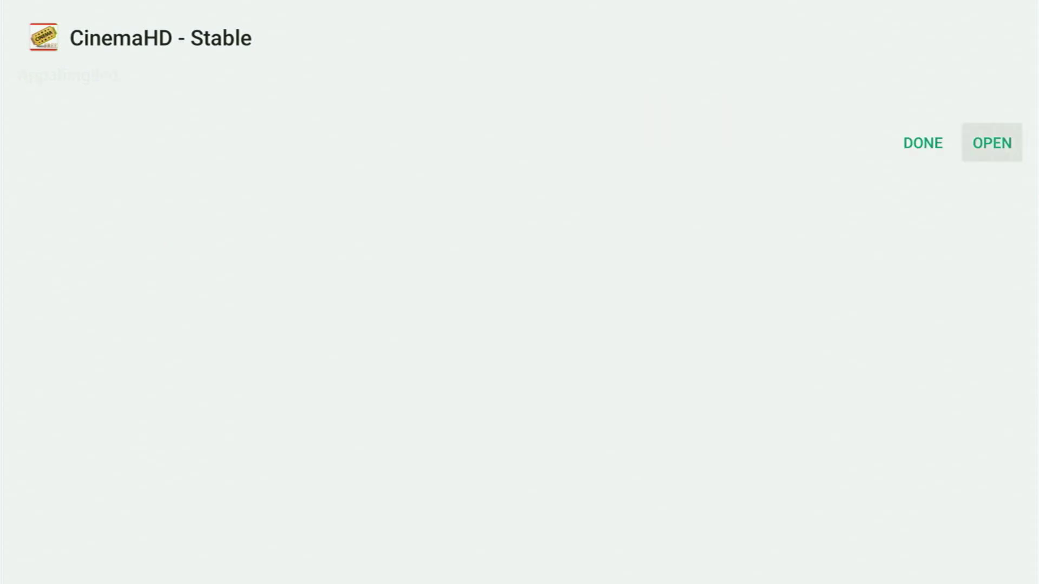
pyautogui.press('Left')
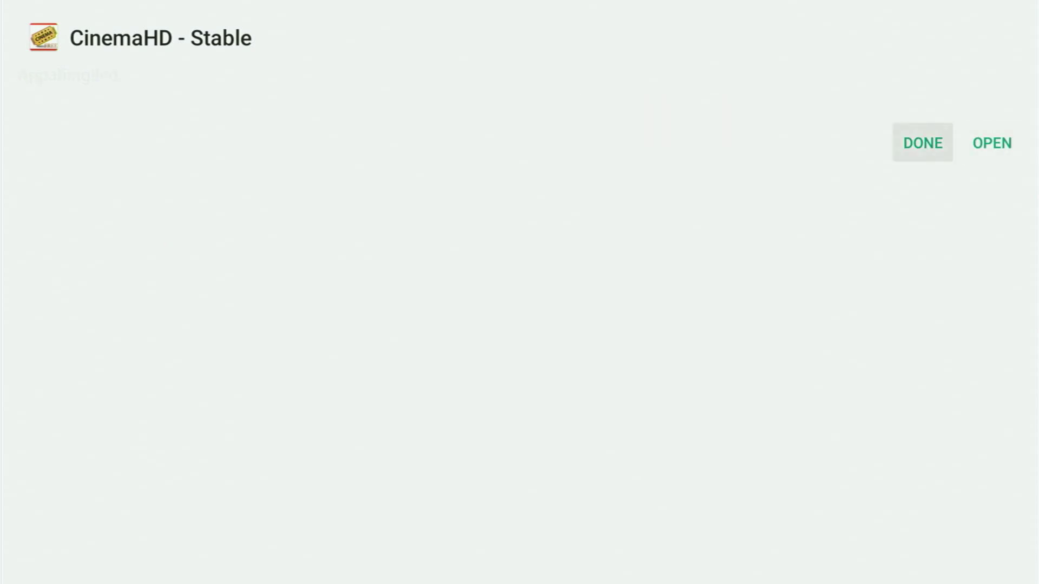
pyautogui.press('Return')
pyautogui.press('Right')
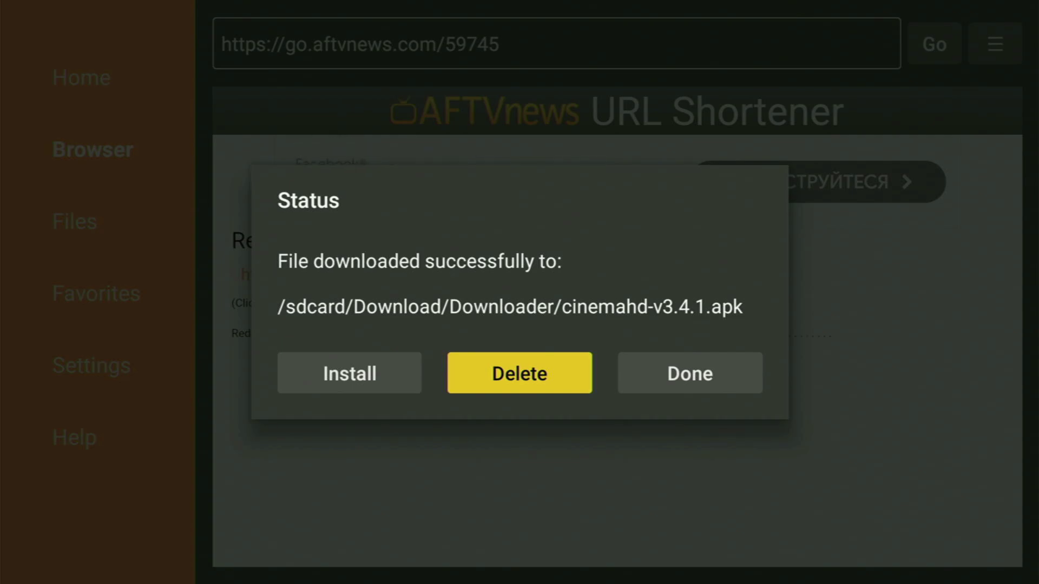
pyautogui.press('Return')
pyautogui.press('Return')
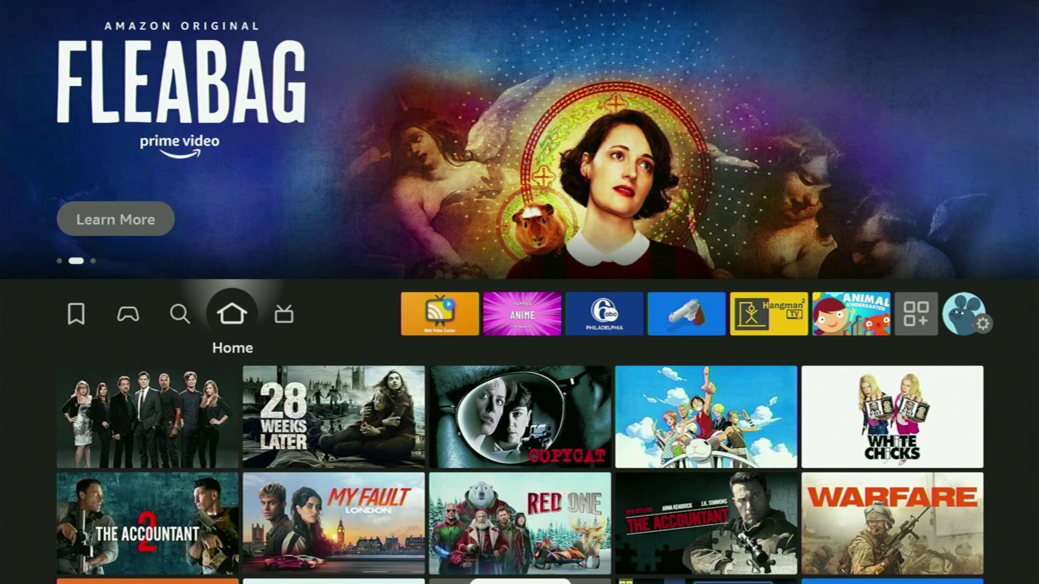
# Open Your Apps & Channels and highlight the newly installed Cinema app at the bottom of the grid.
pyautogui.press('Right')
pyautogui.press('Right')
pyautogui.press('Right')
pyautogui.press('Right')
pyautogui.press('Right')
pyautogui.press('Right')
pyautogui.press('Right')
pyautogui.press('Right')
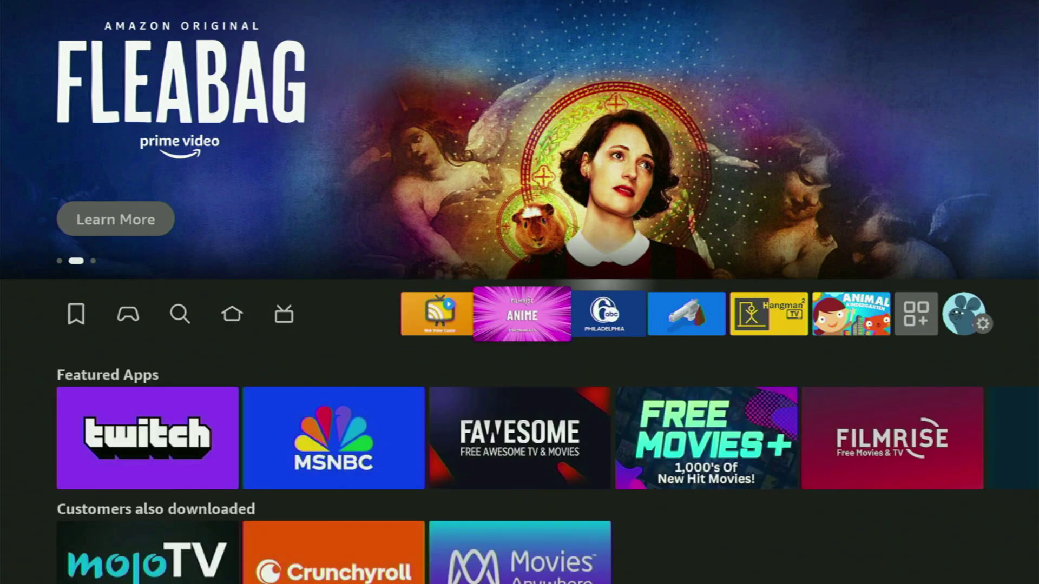
pyautogui.press('Return')
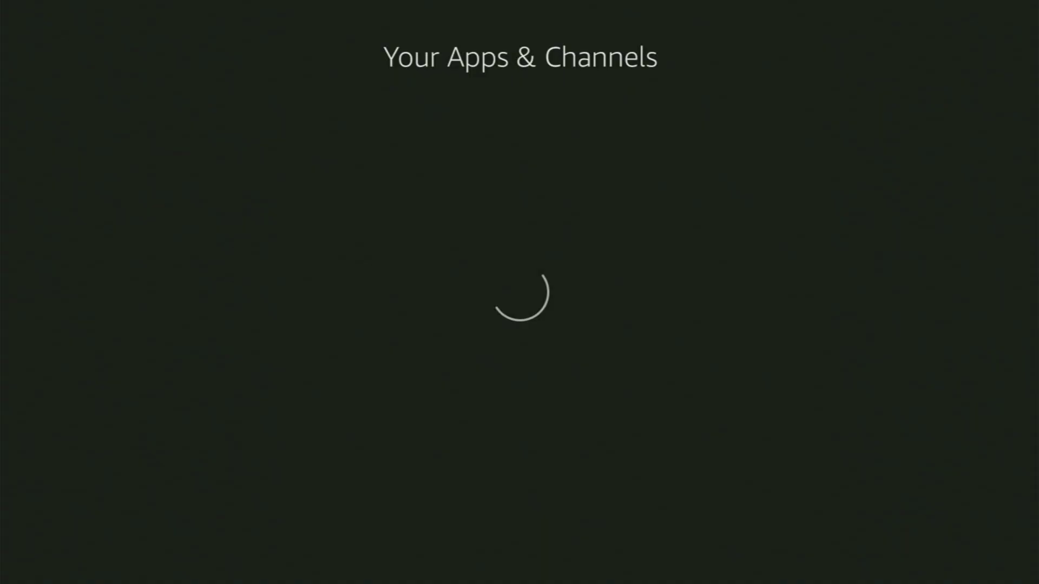
pyautogui.press('Down')
pyautogui.press('Right')
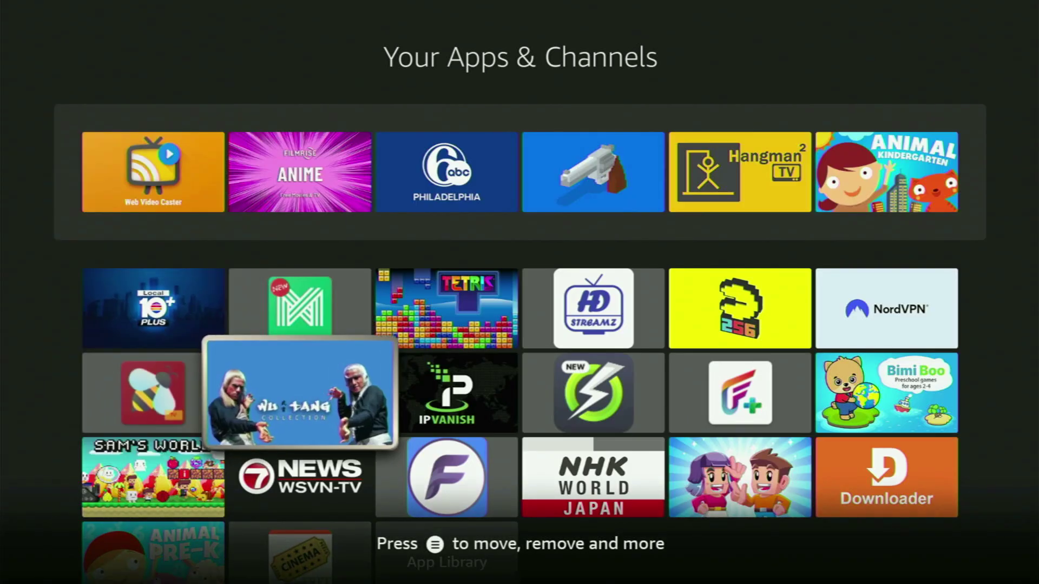
pyautogui.press('Right')
pyautogui.press('Down')
pyautogui.press('Down')
pyautogui.press('Left')
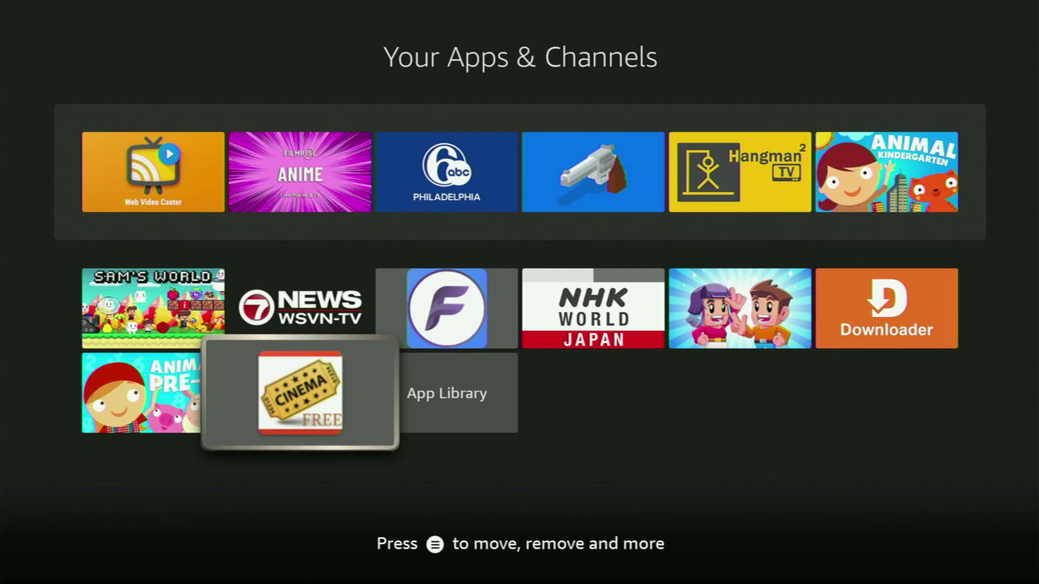
# Move CinemaHD to the front of the list, ahead of Web Video Caster.
pyautogui.press('Menu')
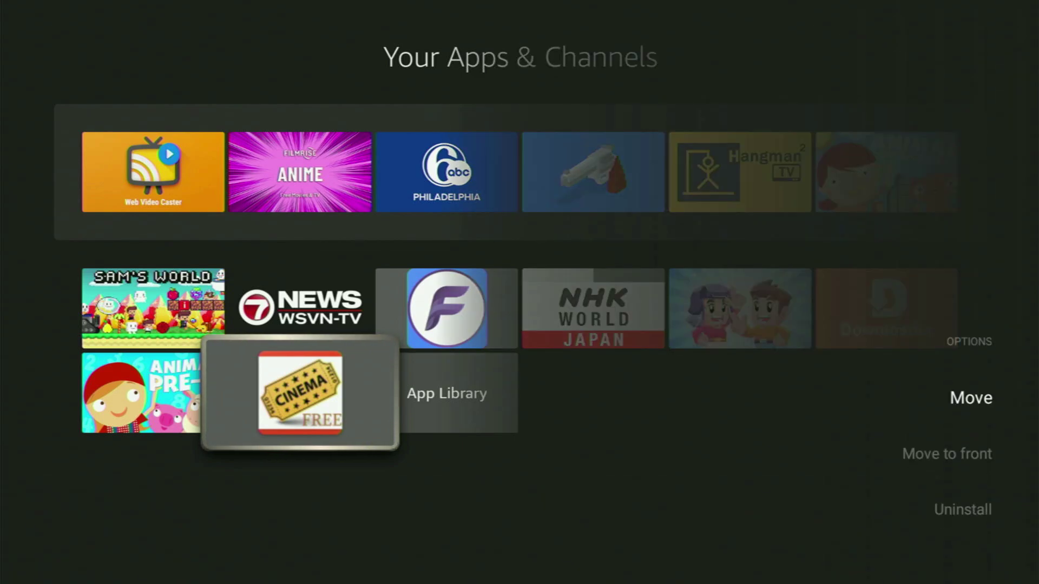
pyautogui.press('Down')
pyautogui.press('Return')
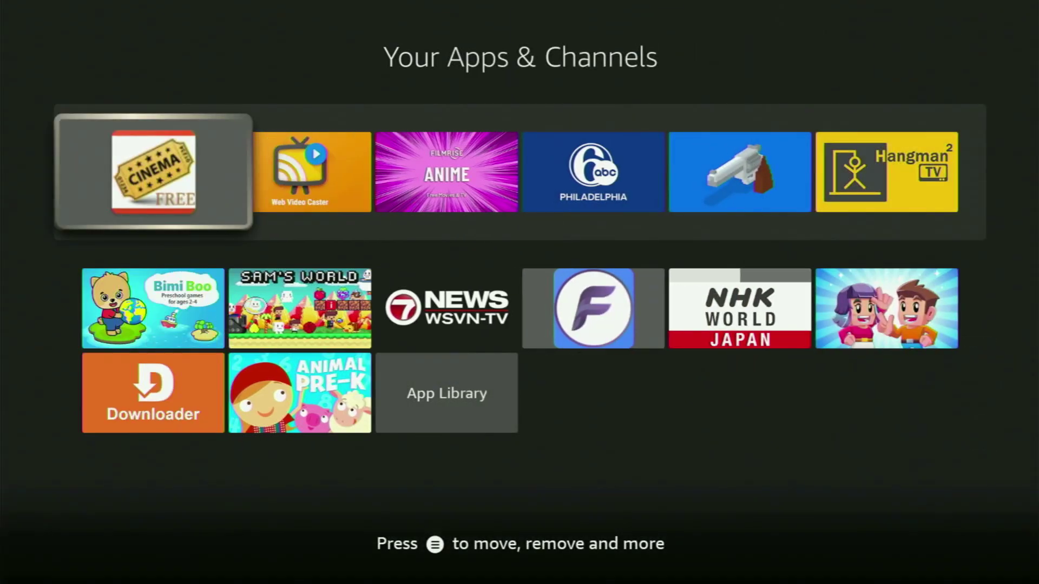